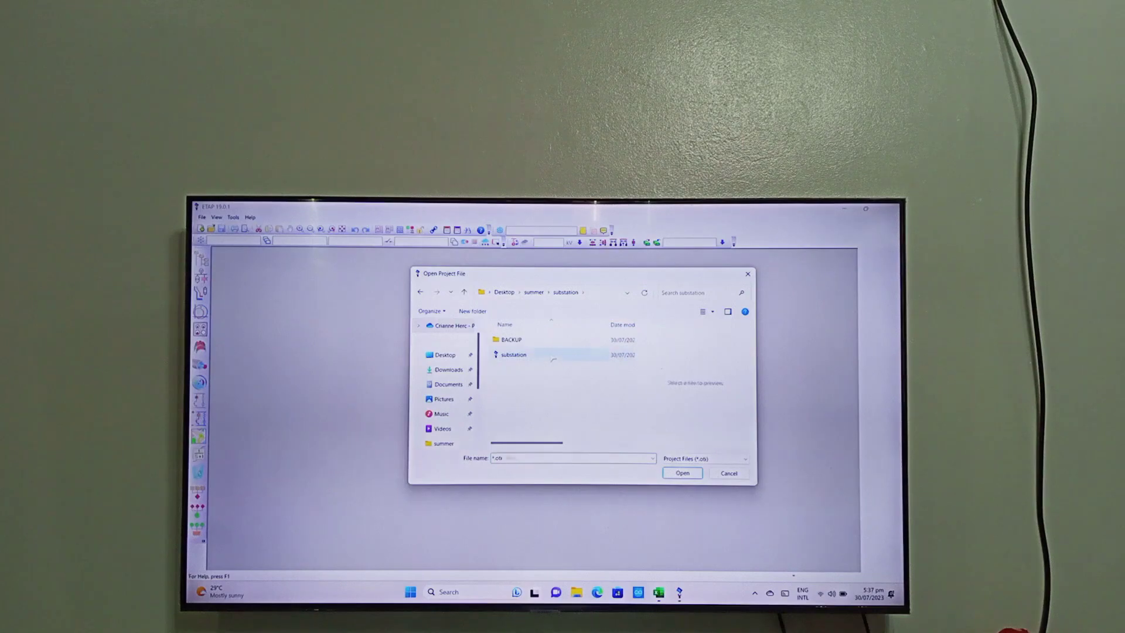
- Open the substation project and log in with the Project Master & Editor access level
double_click(553, 359)
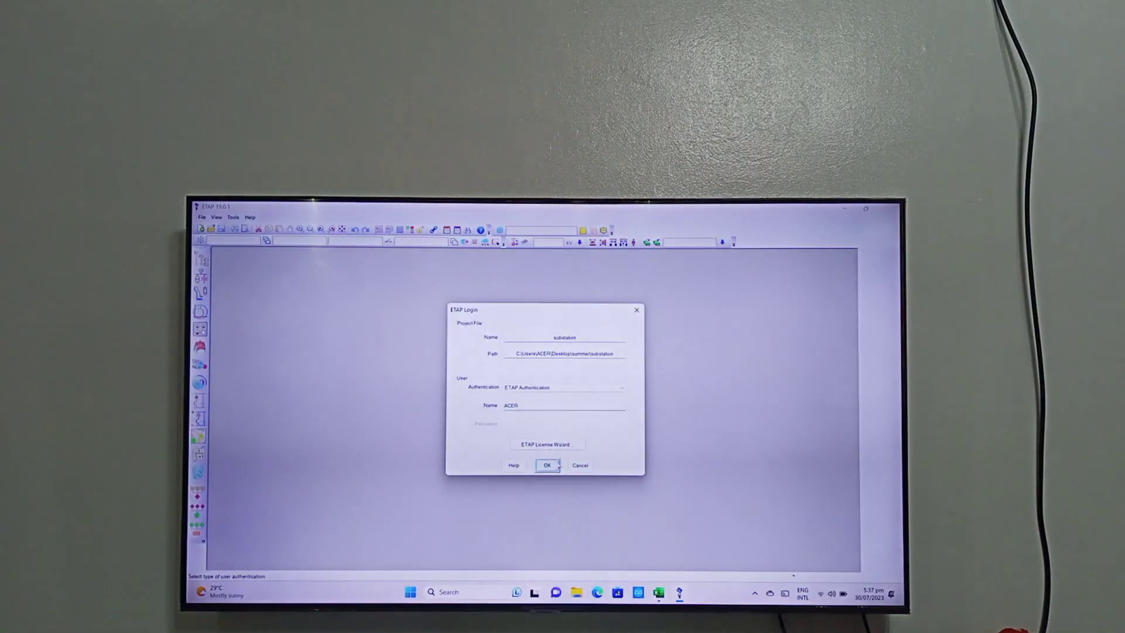
left_click(556, 464)
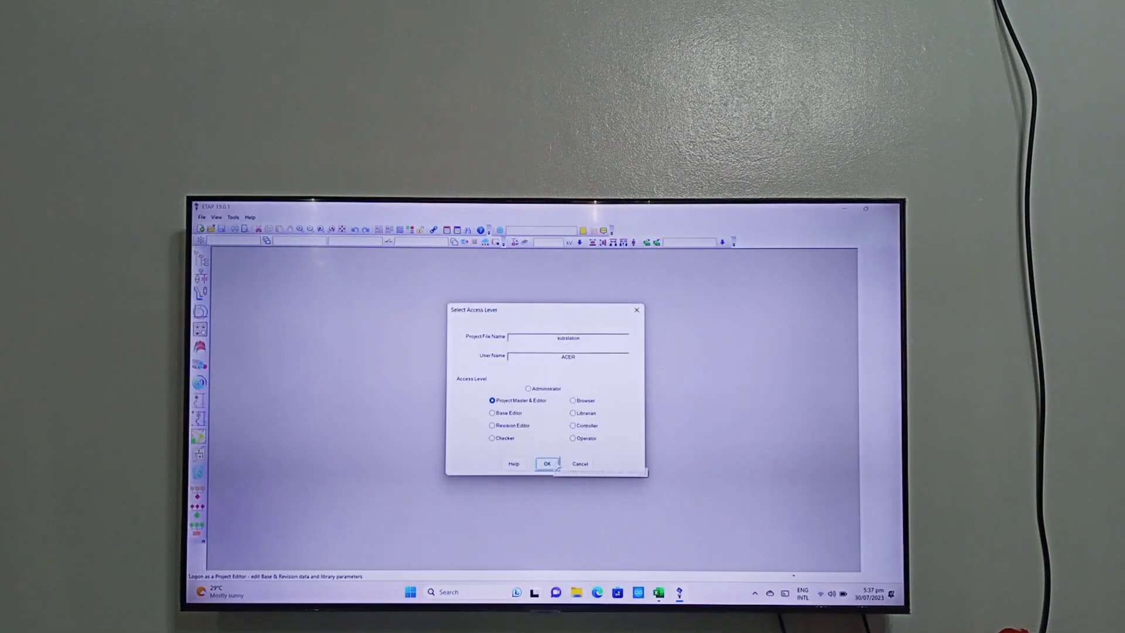
left_click(546, 465)
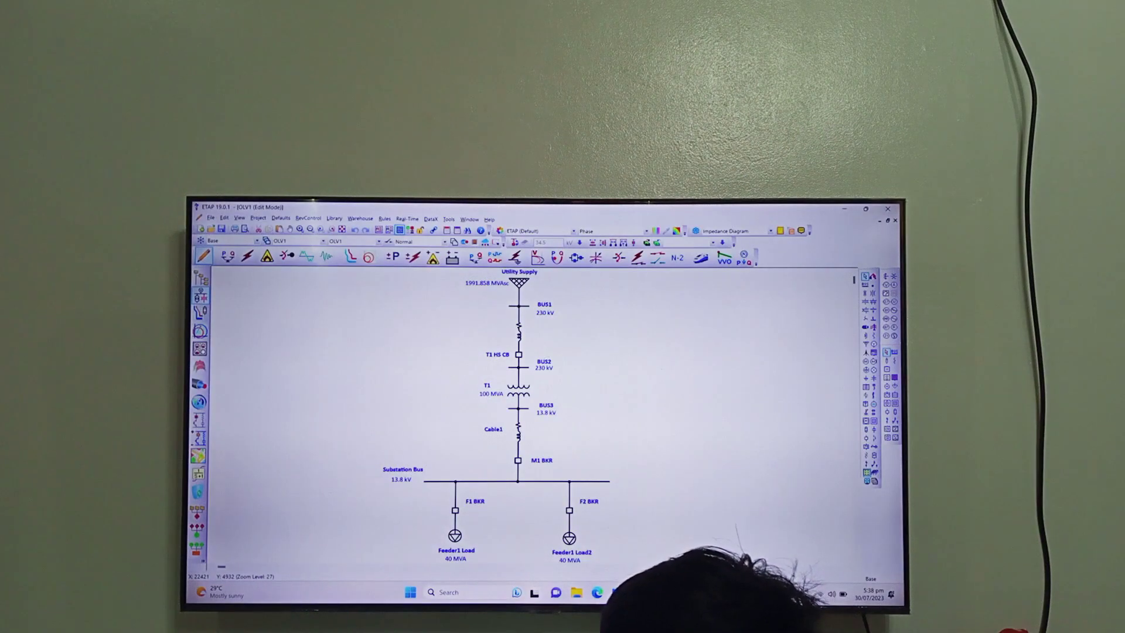
- Switch to the Excel workbook and review the utility, transmission line, transformer, cable and feeder load parameter sheets
key("alt+Tab")
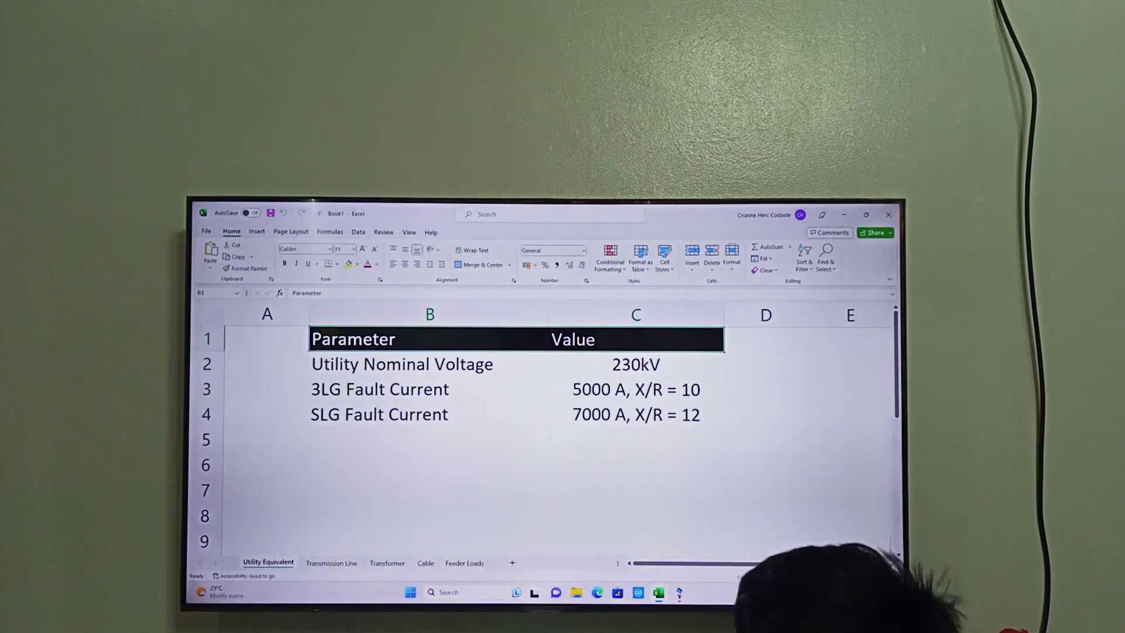
left_click(322, 564)
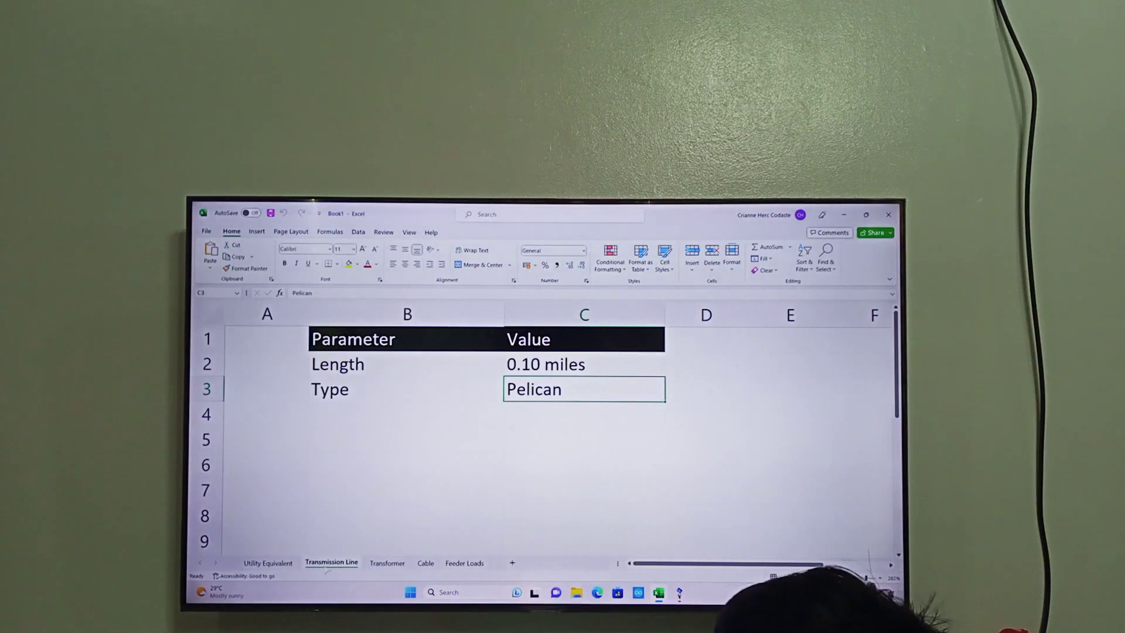
left_click(387, 564)
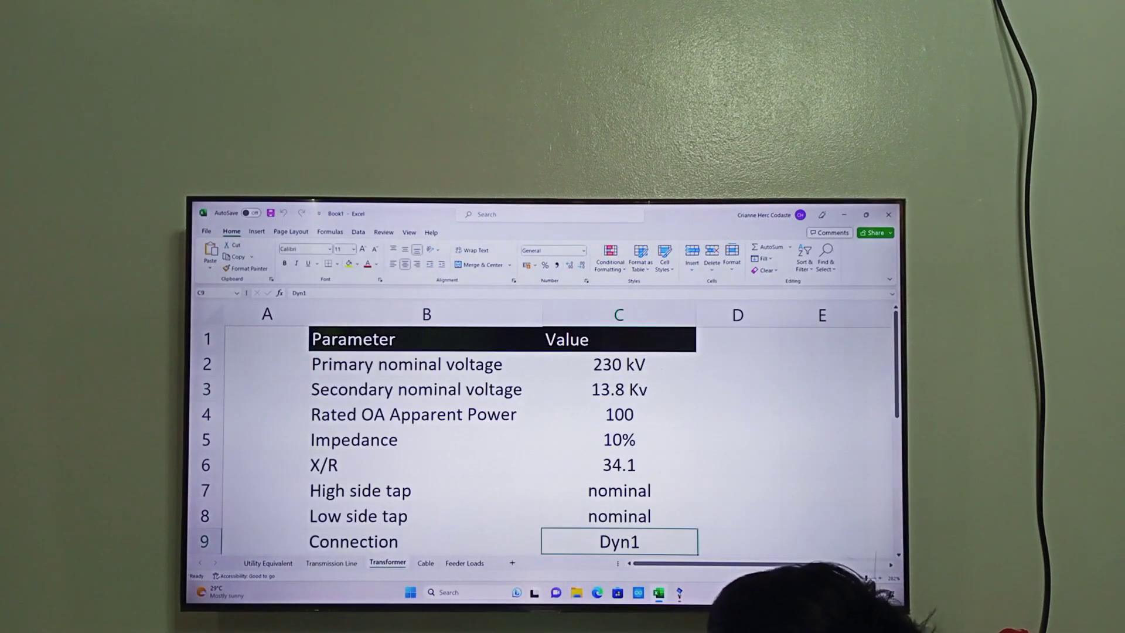
left_click(427, 564)
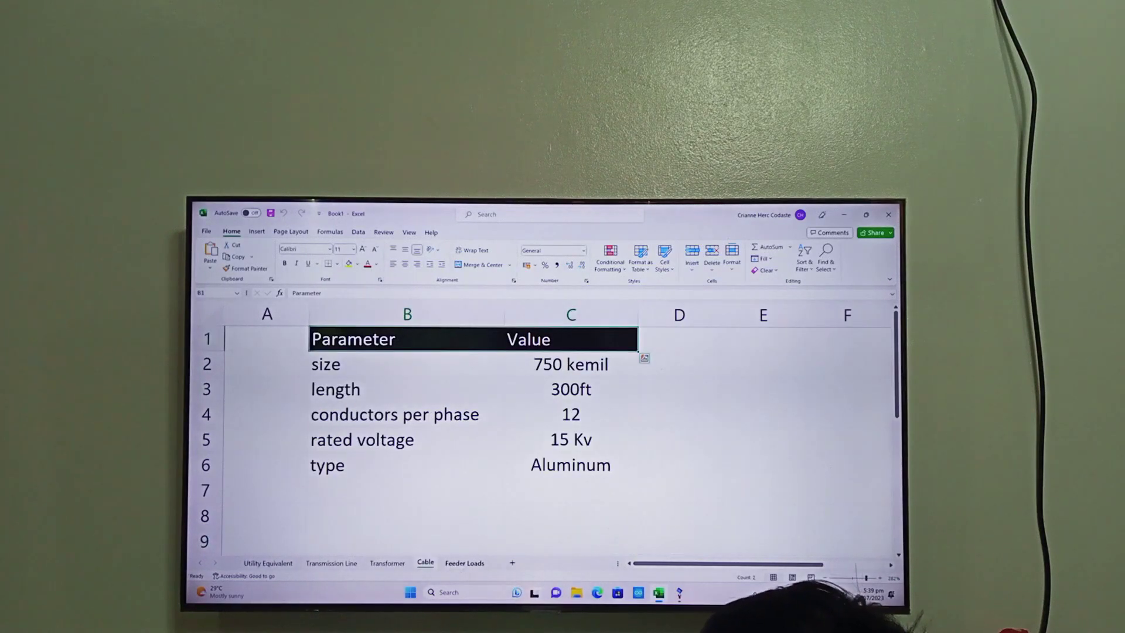
left_click(465, 564)
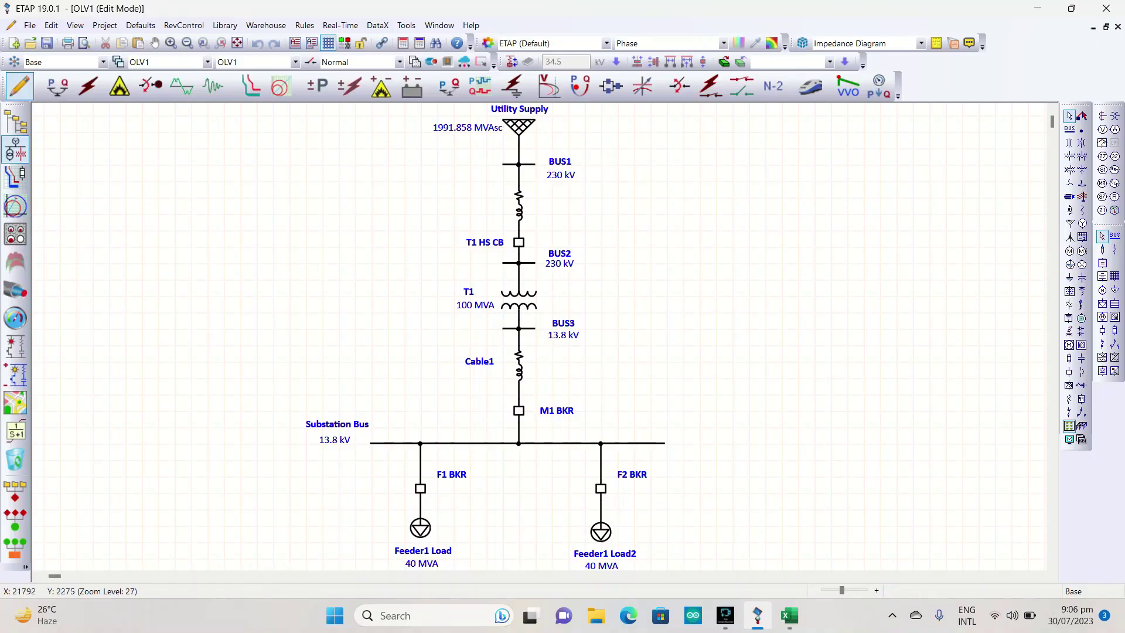
- Compare the Utility Supply's rating and short-circuit data in ETAP with the Utility Equivalent sheet in Excel
left_click(519, 126)
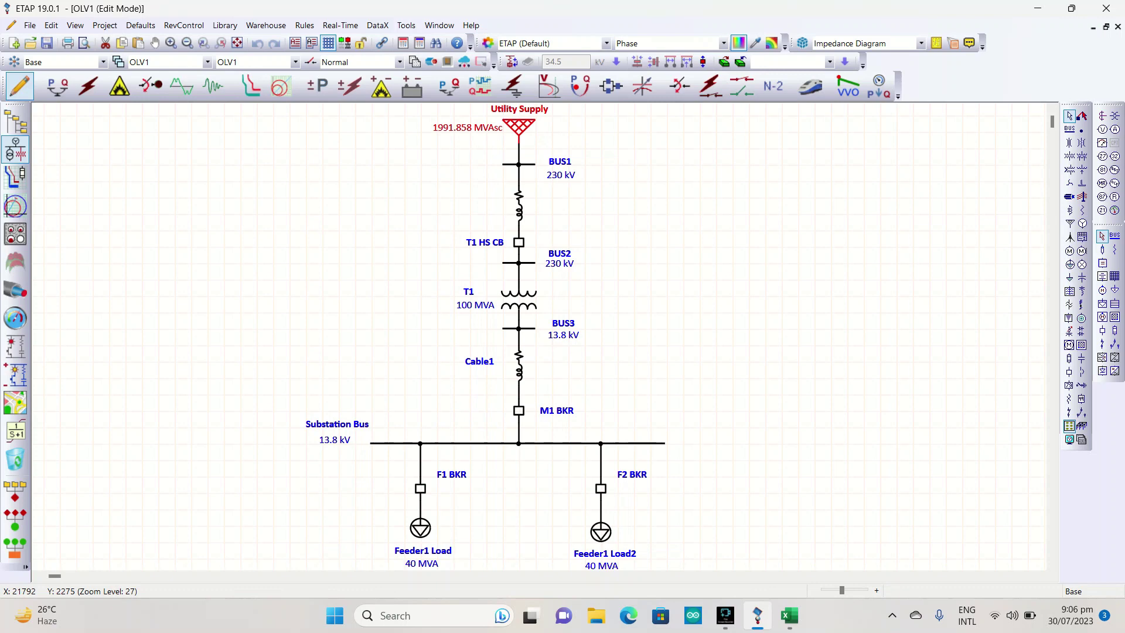
double_click(518, 125)
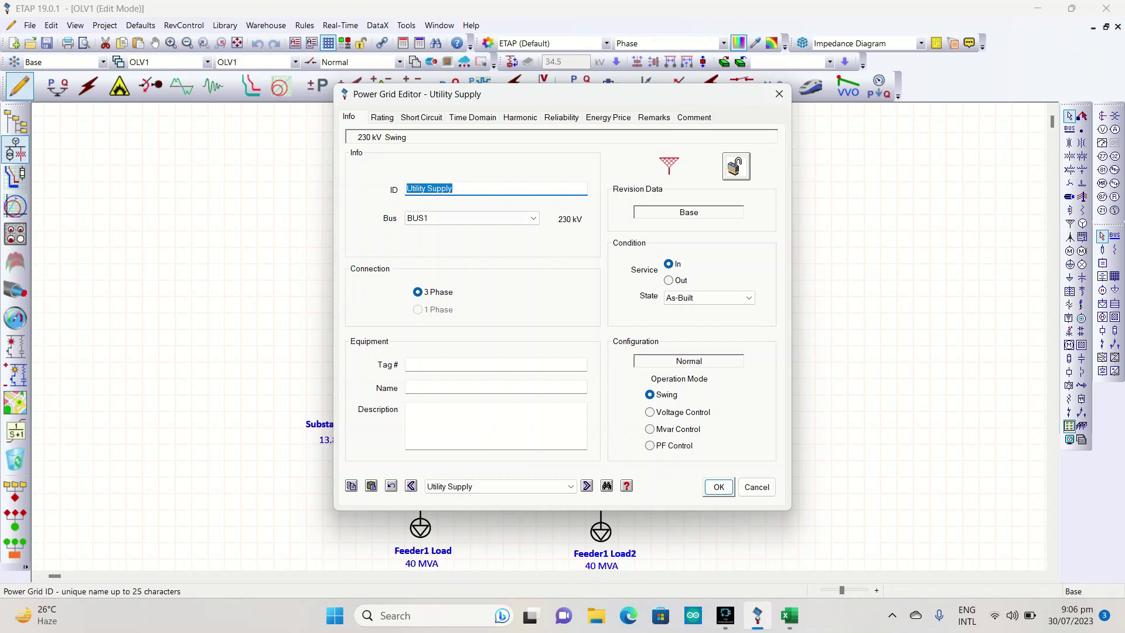
key("ctrl+Tab")
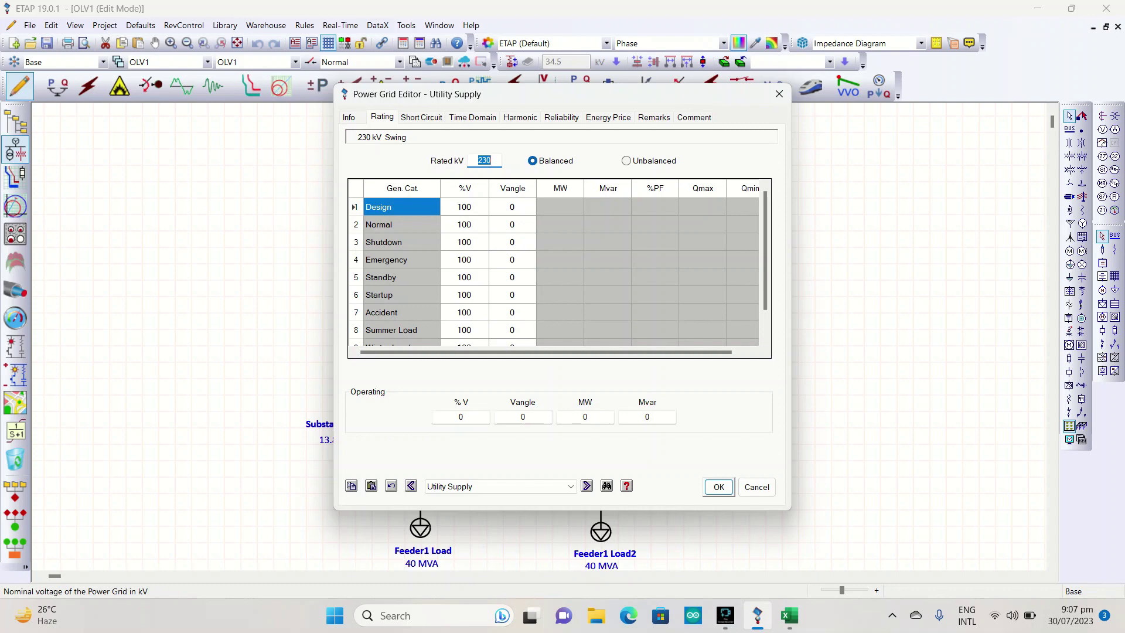
key("ctrl+Tab")
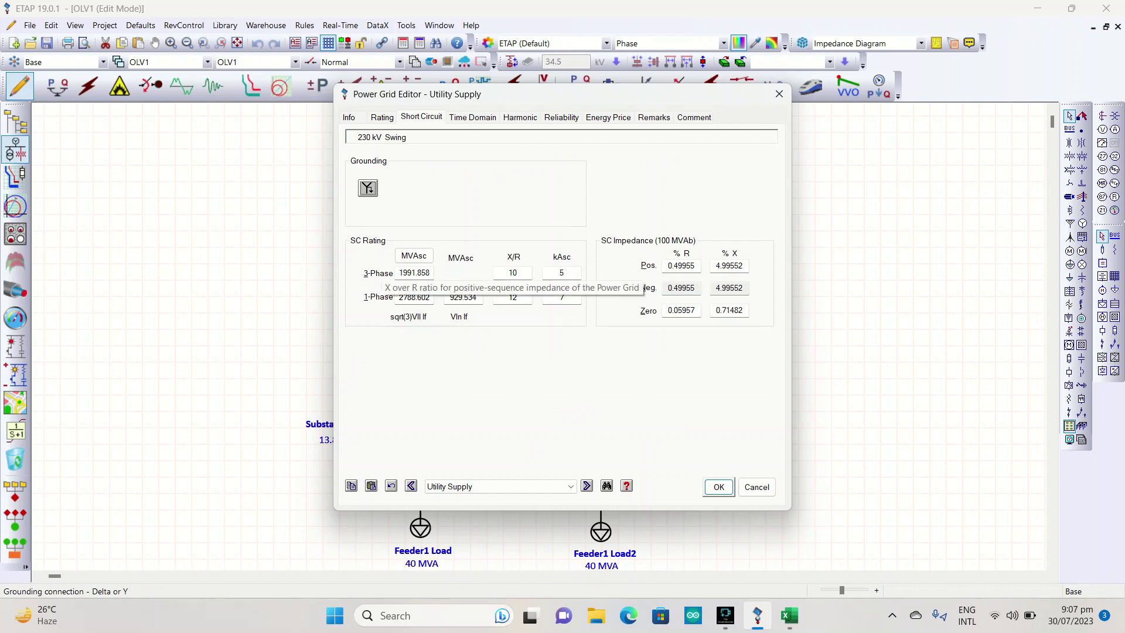
key("alt+Tab")
key("alt+Tab")
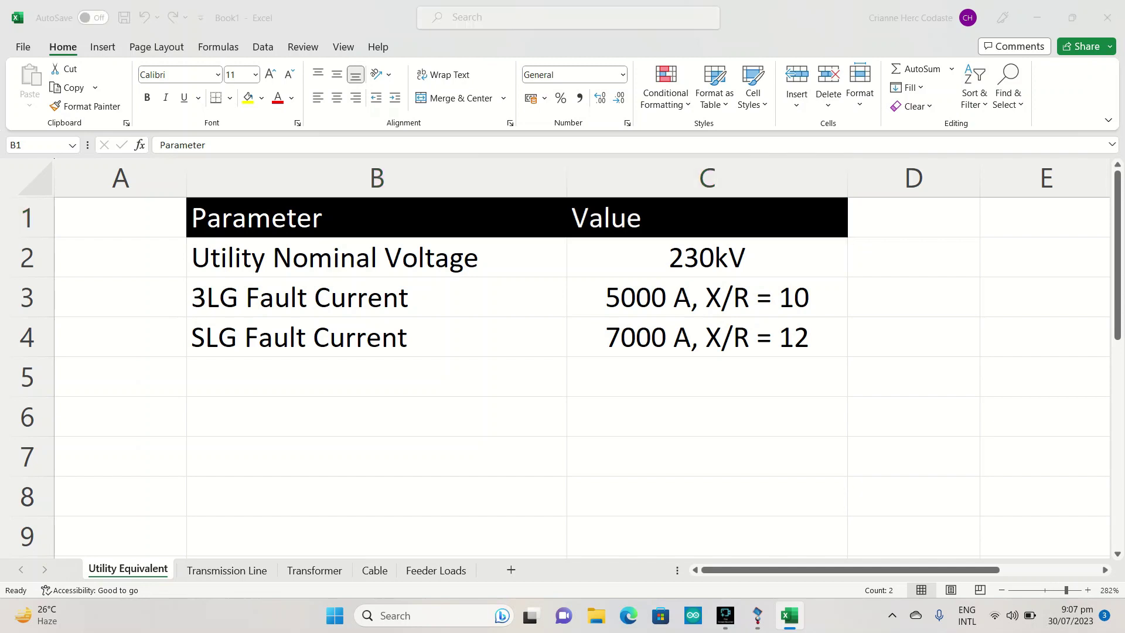
key("alt+Tab")
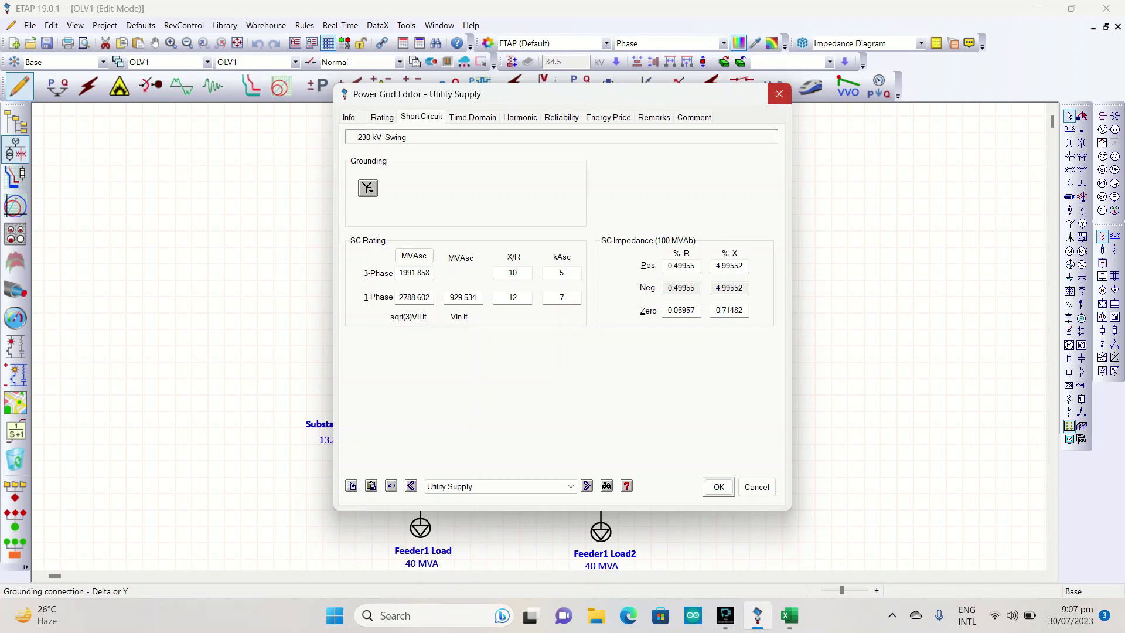
left_click(779, 93)
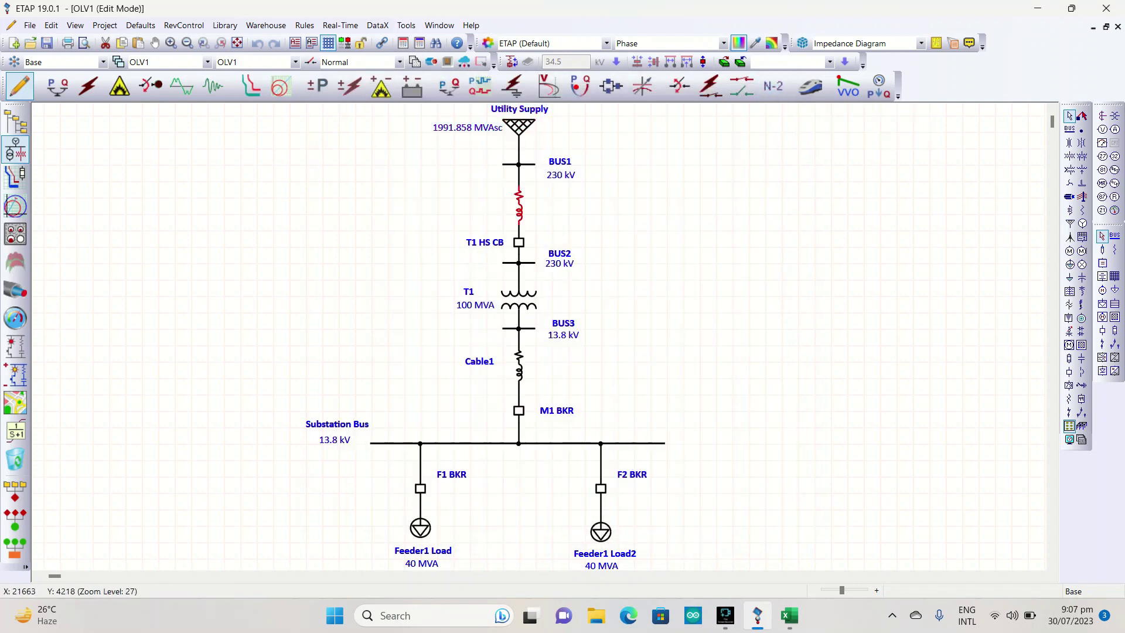
- Compare the length and conductor type of the line between BUS1 and BUS2 with the Transmission Line sheet in Excel
double_click(518, 205)
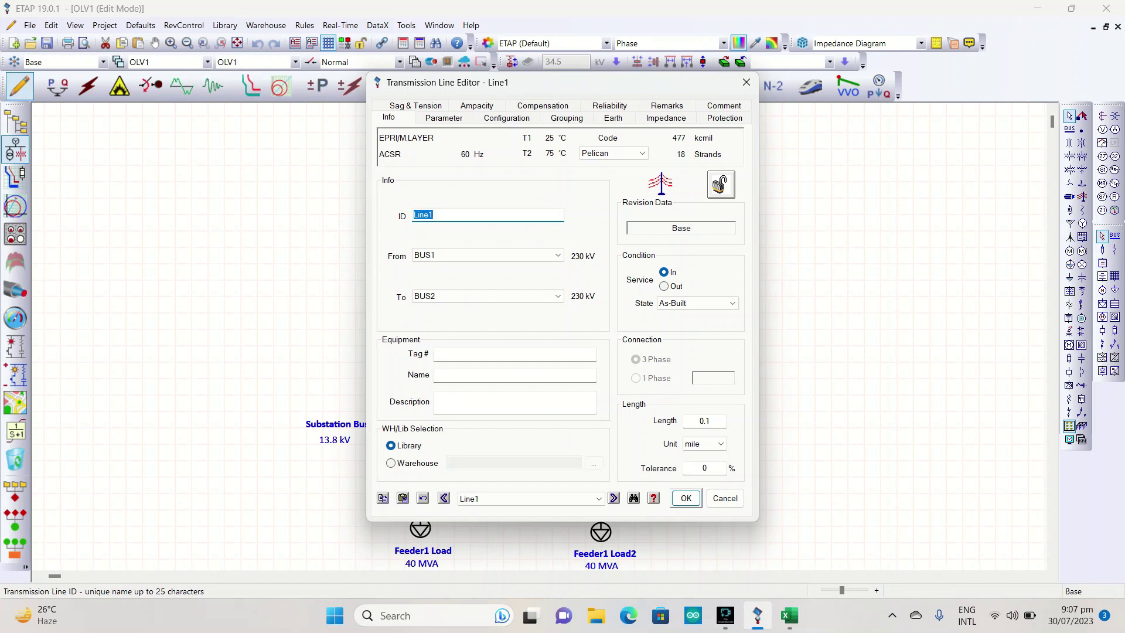
key("alt+Tab")
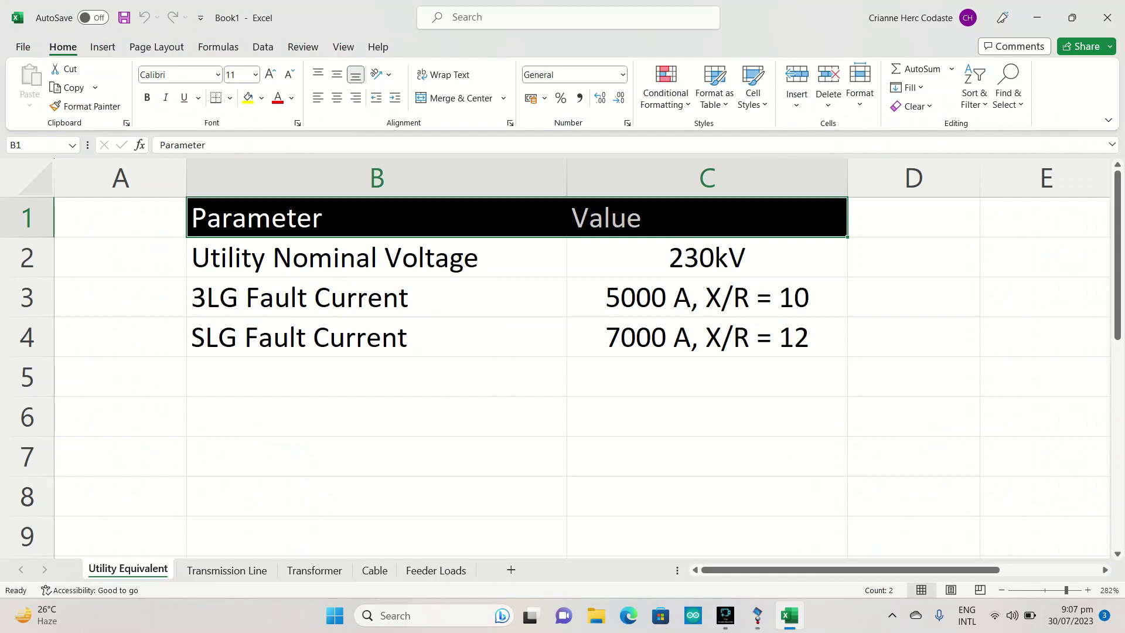
left_click(227, 570)
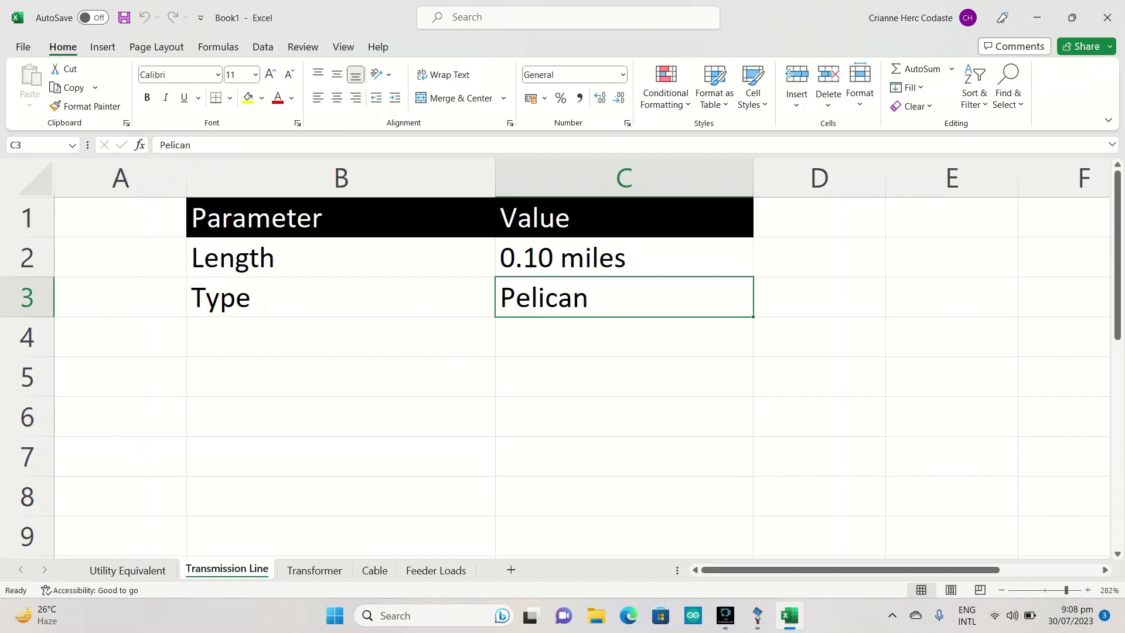
key("alt+Tab")
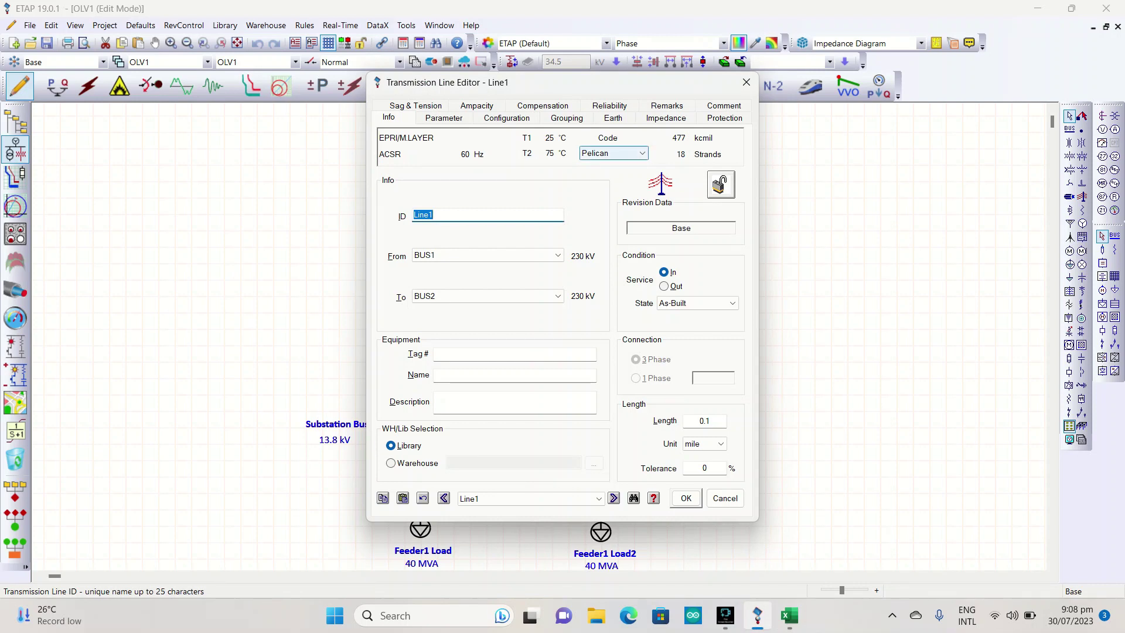
- Choose Pelican as the conductor code of Line1 and accept the line's data
left_click(642, 153)
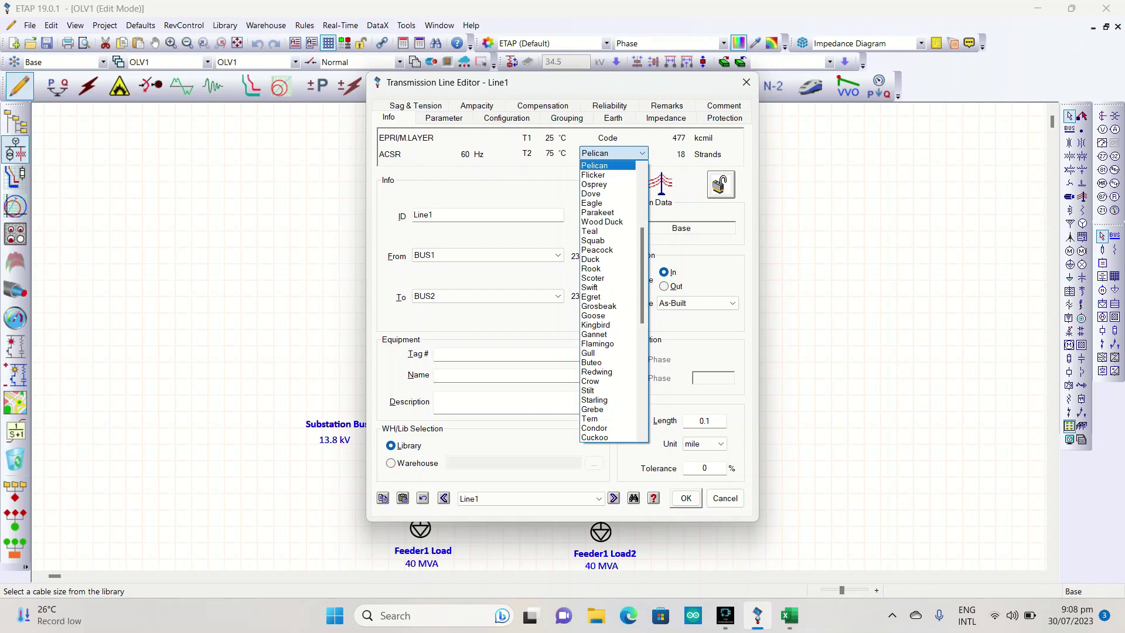
key("Return")
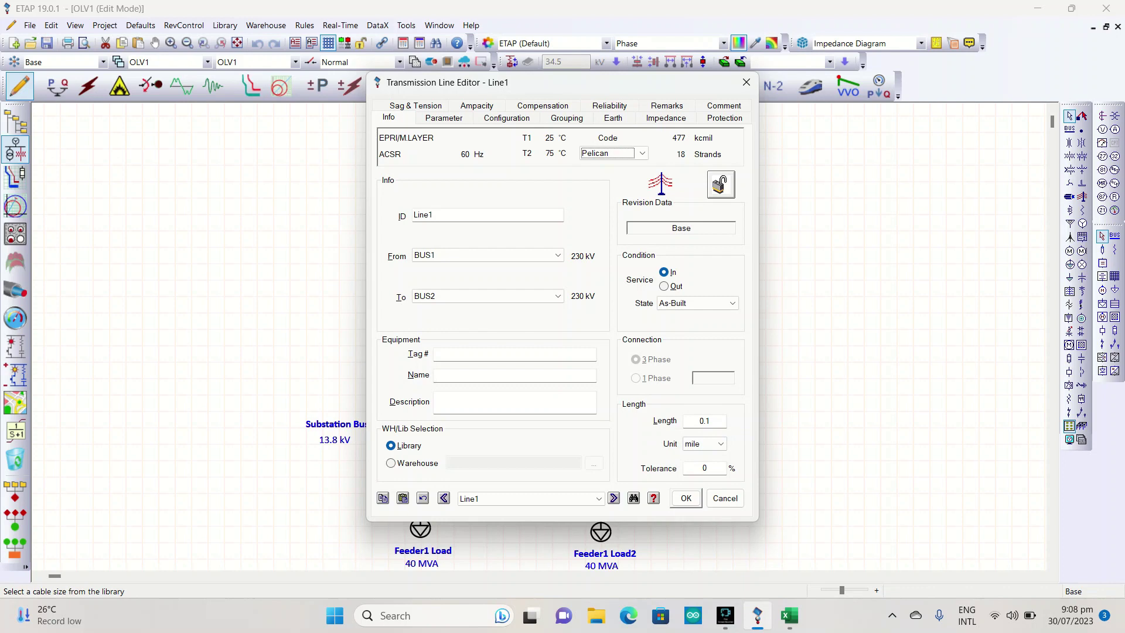
left_click(685, 498)
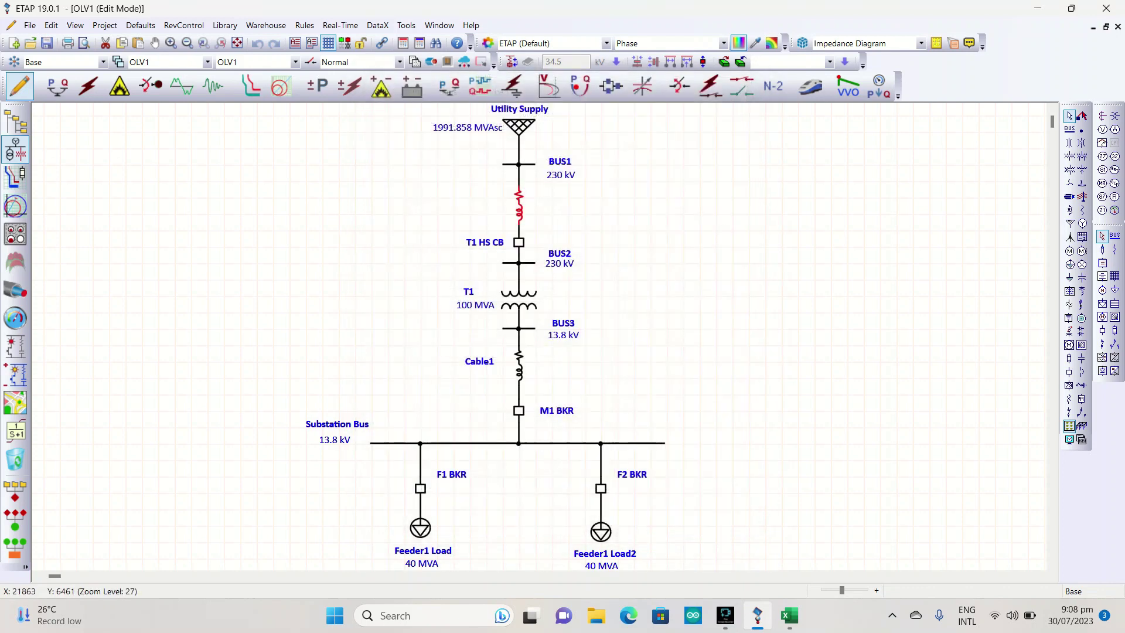
- Compare transformer T1's voltage and power ratings with the Transformer sheet in Excel, and accept the transformer's data
double_click(534, 303)
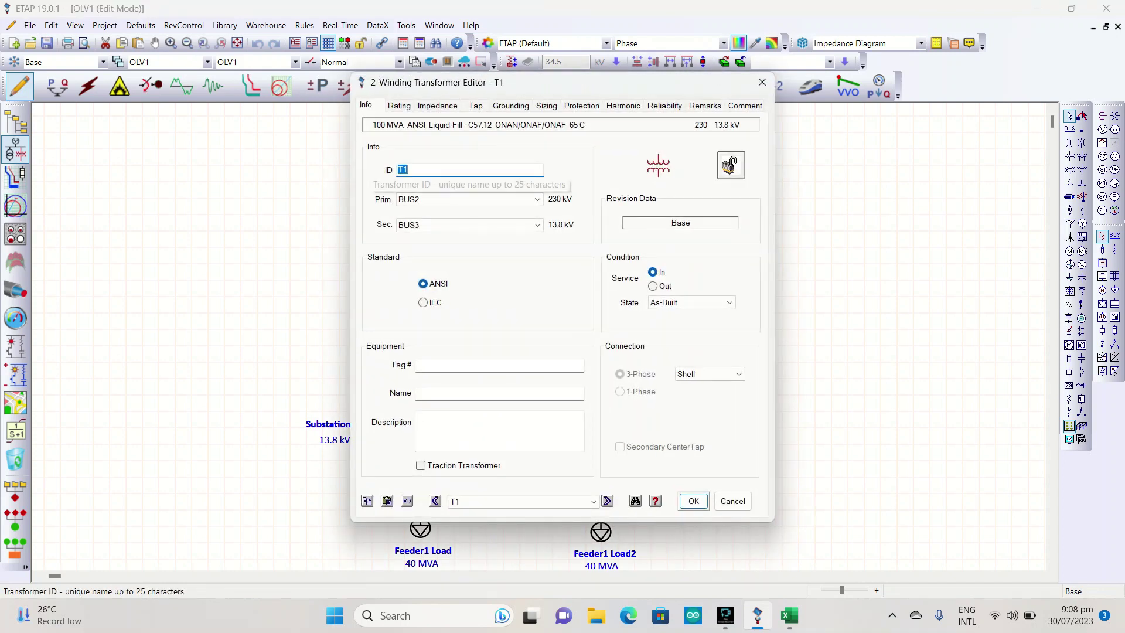
key("ctrl+Tab")
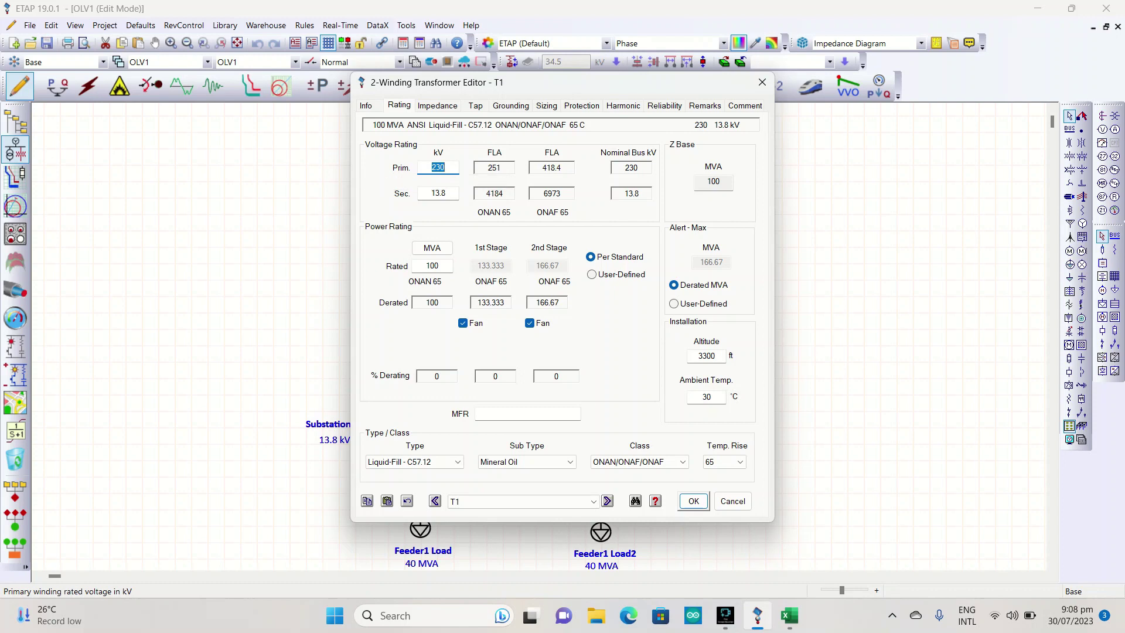
key("alt+Tab")
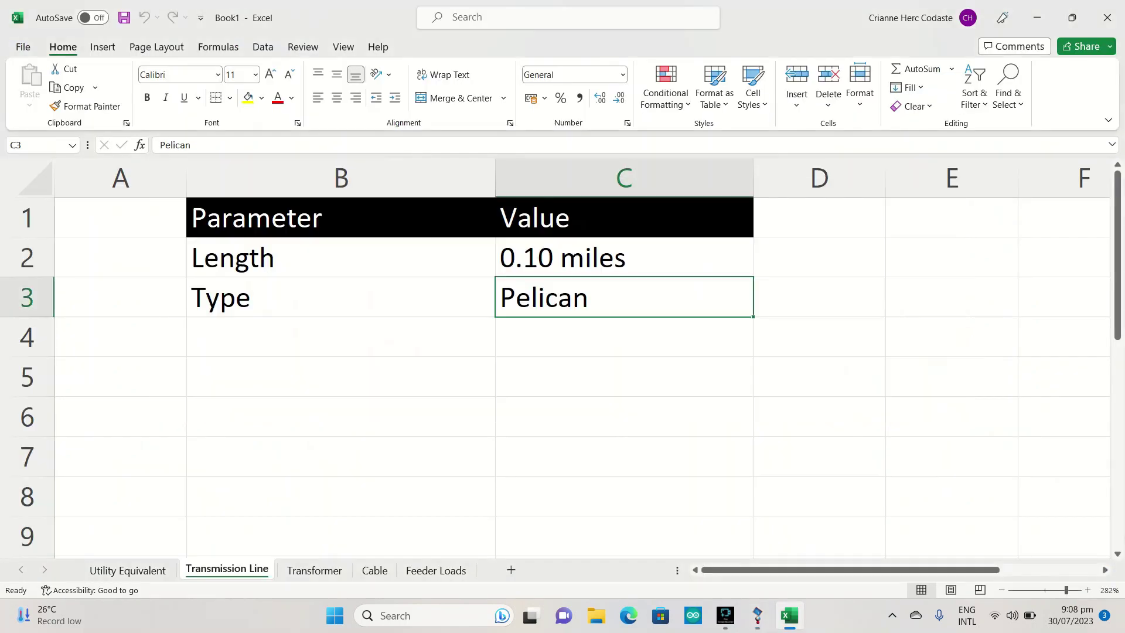
left_click(314, 569)
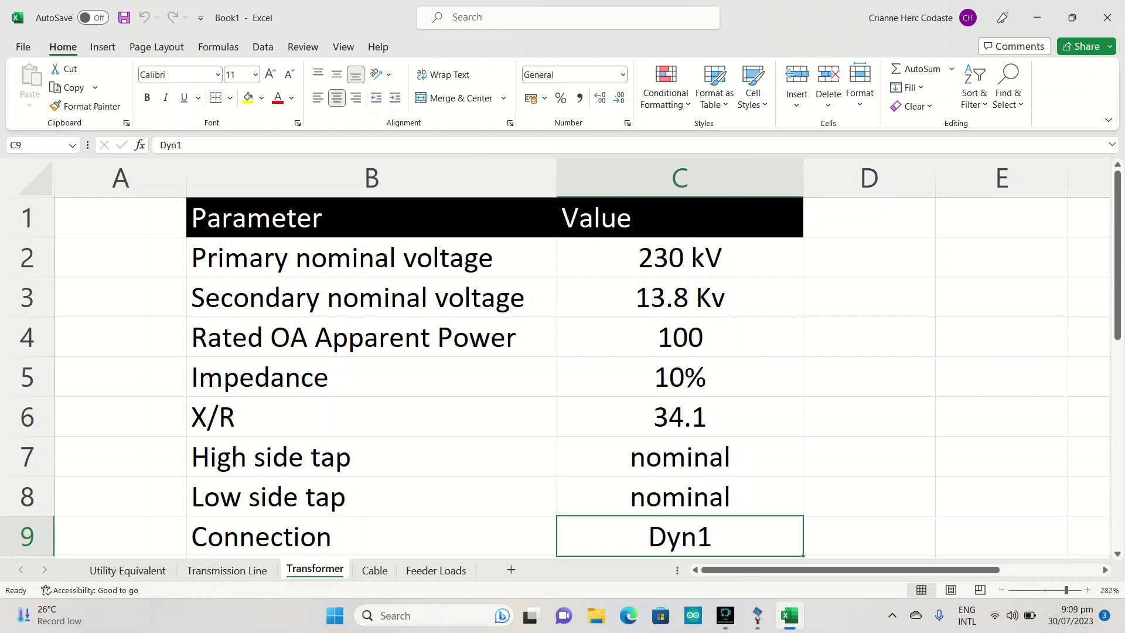
key("alt+Tab")
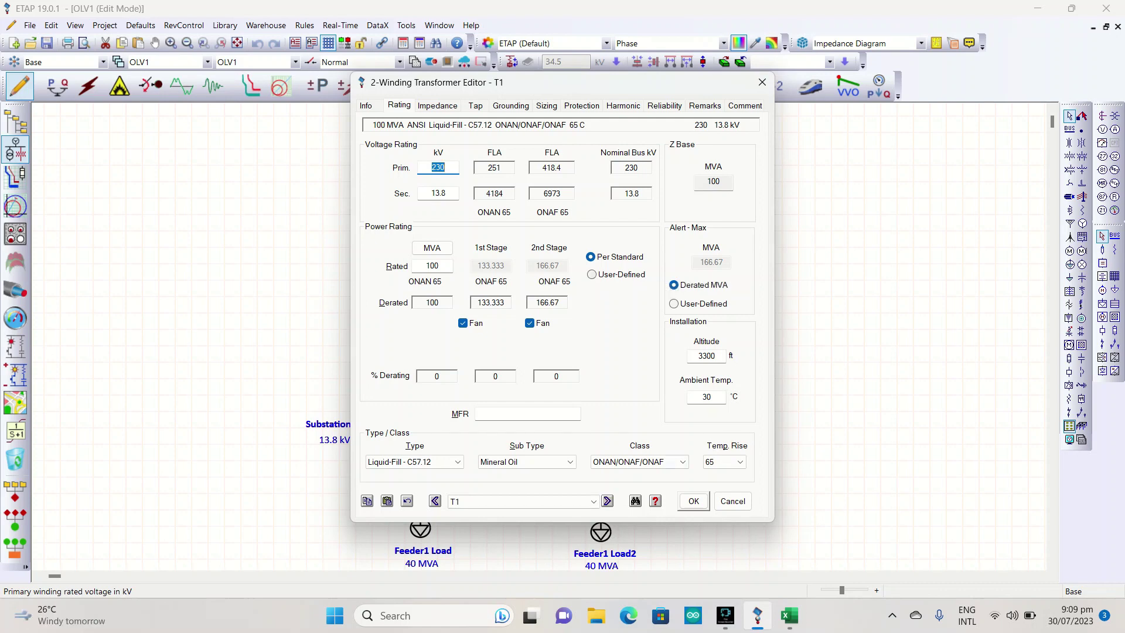
left_click(693, 501)
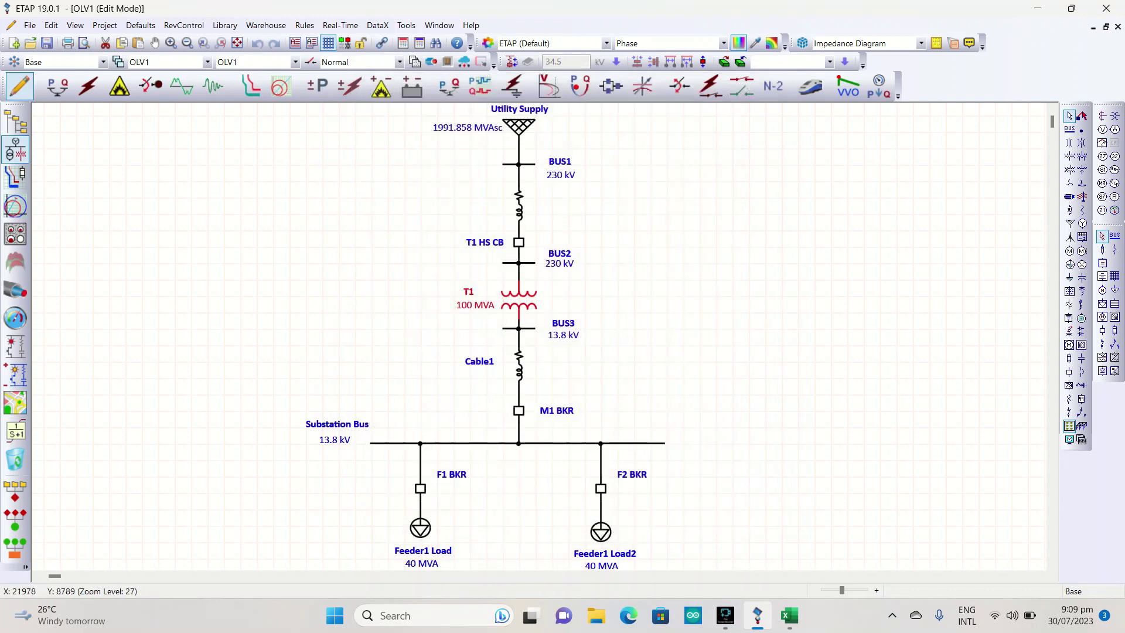
- Compare Cable1's size, length, conductors per phase, rated voltage and type with the Cable sheet in Excel
double_click(518, 364)
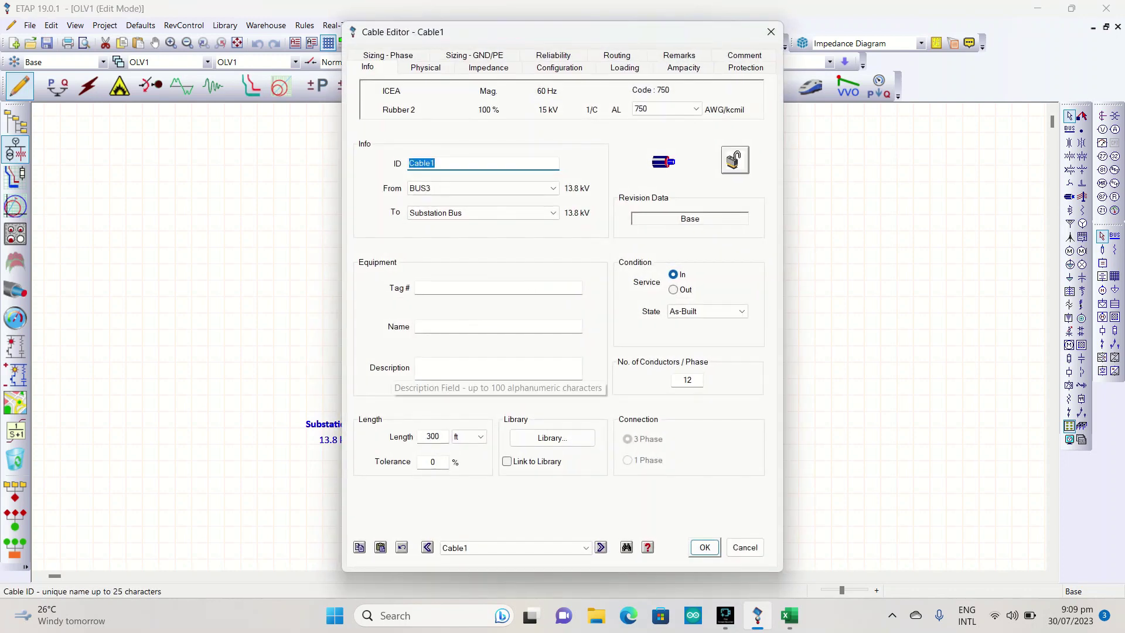
key("alt+Tab")
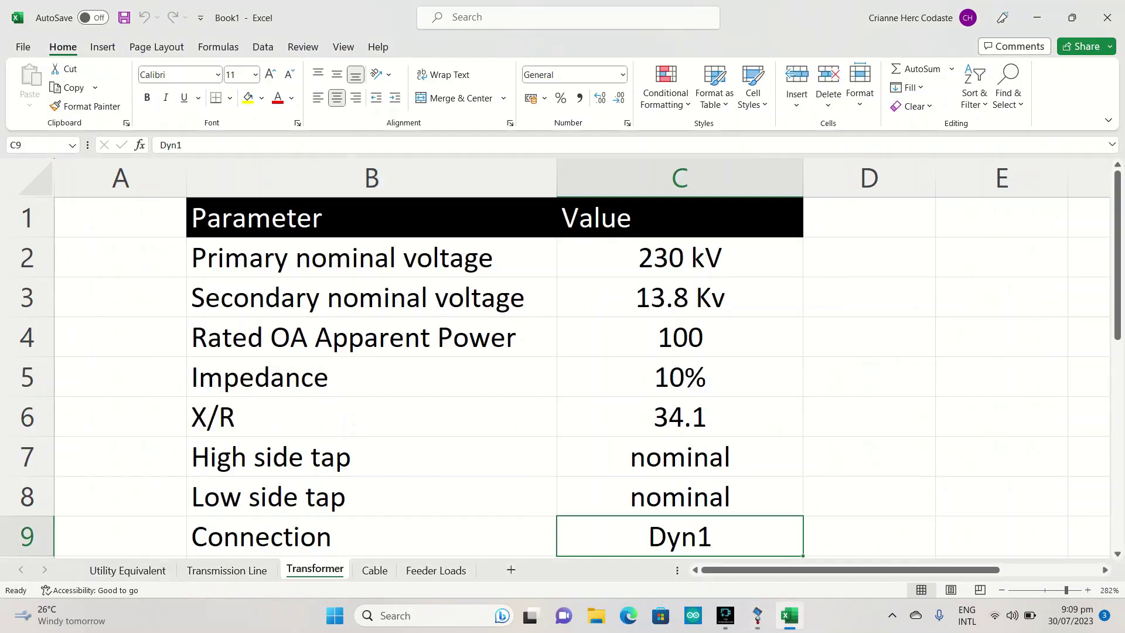
left_click(374, 570)
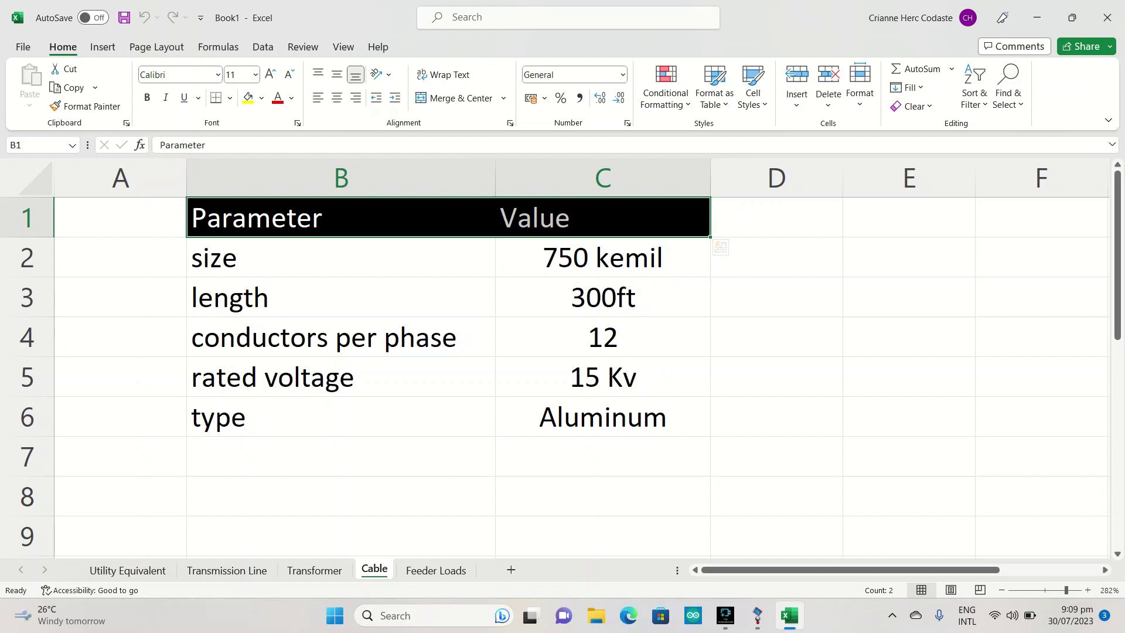
key("alt+Tab")
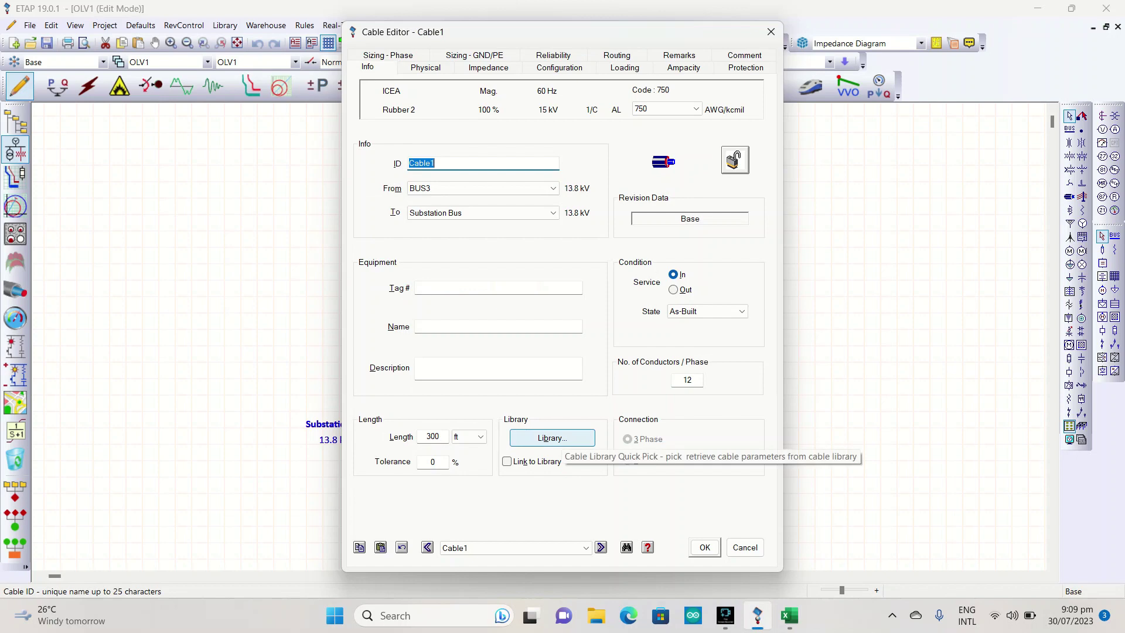
- Review the library entries for Cable1, filtering the cable type to AL, and close the library and the cable's data
left_click(552, 437)
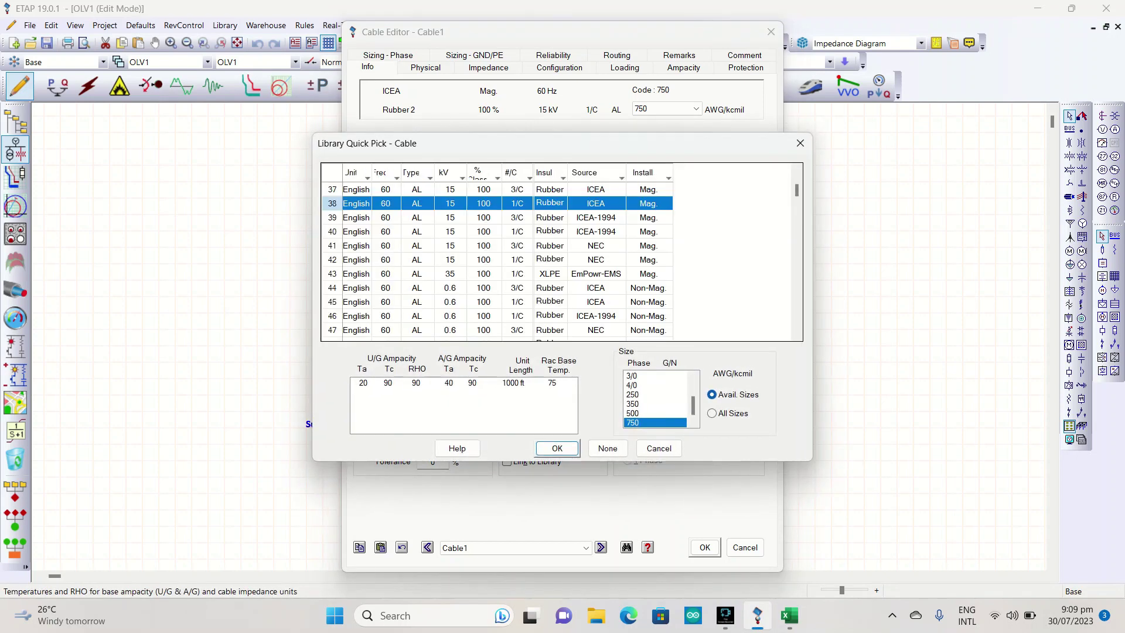
left_click(430, 177)
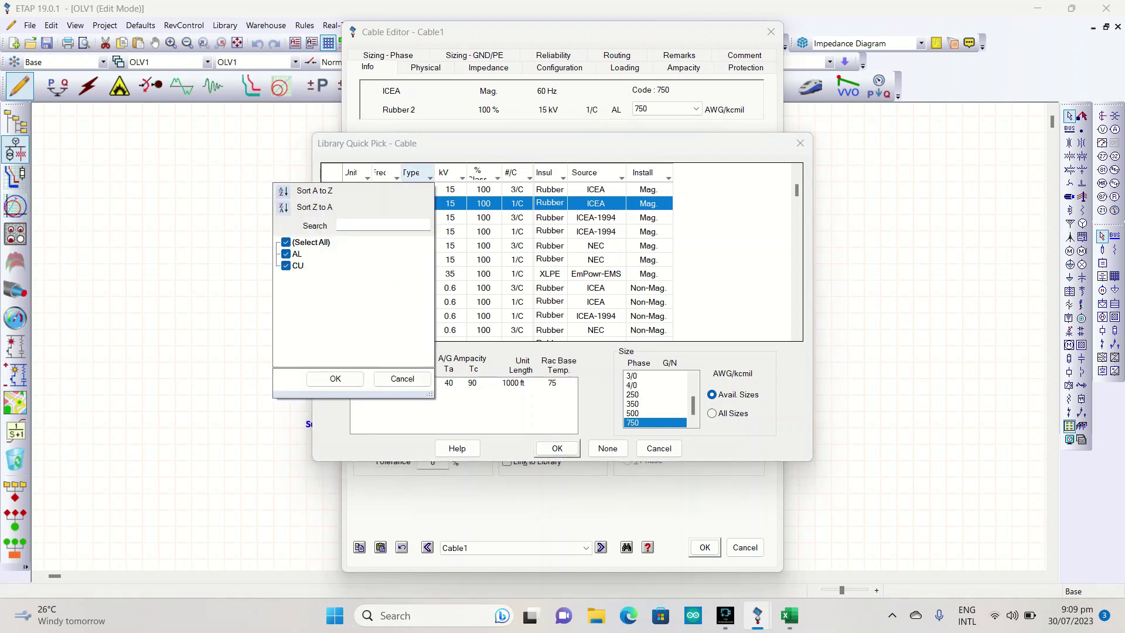
left_click(286, 242)
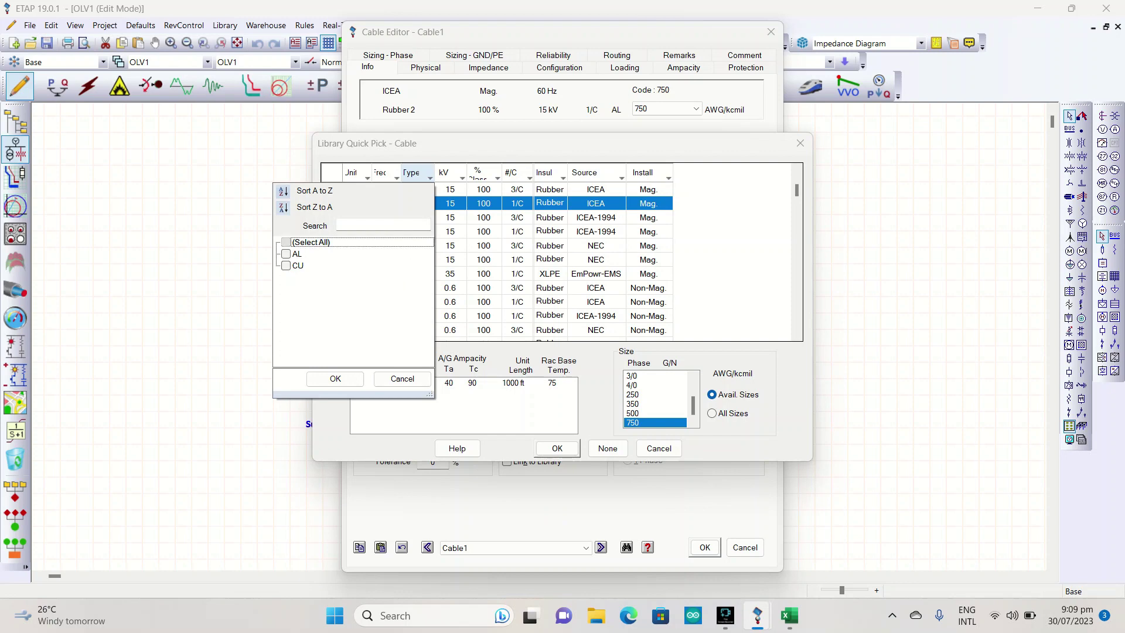
left_click(286, 254)
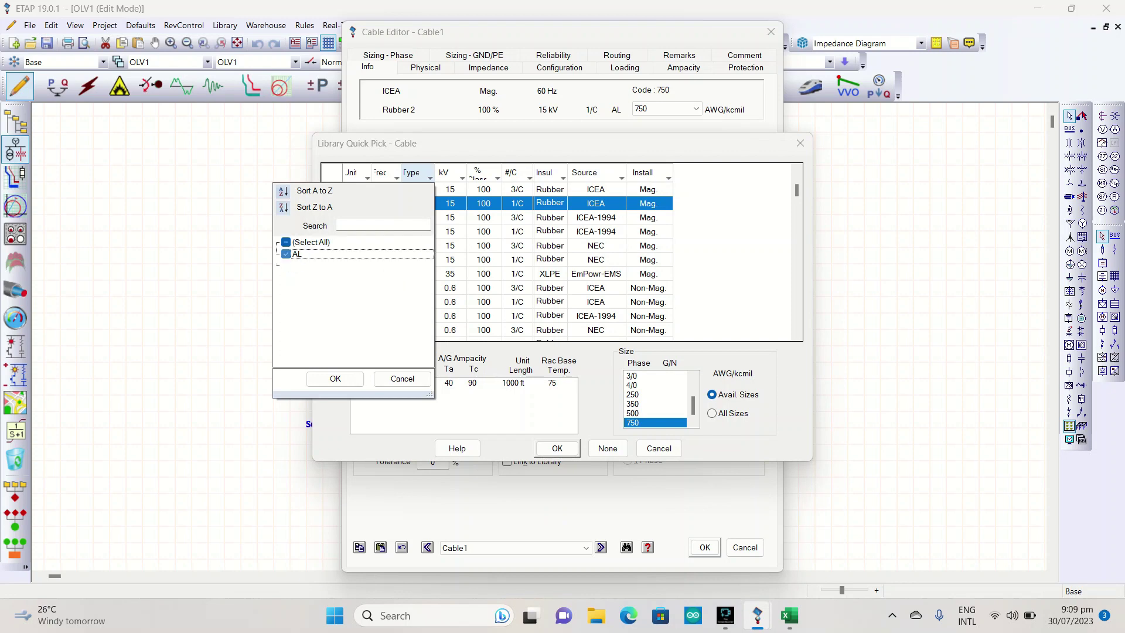
left_click(335, 379)
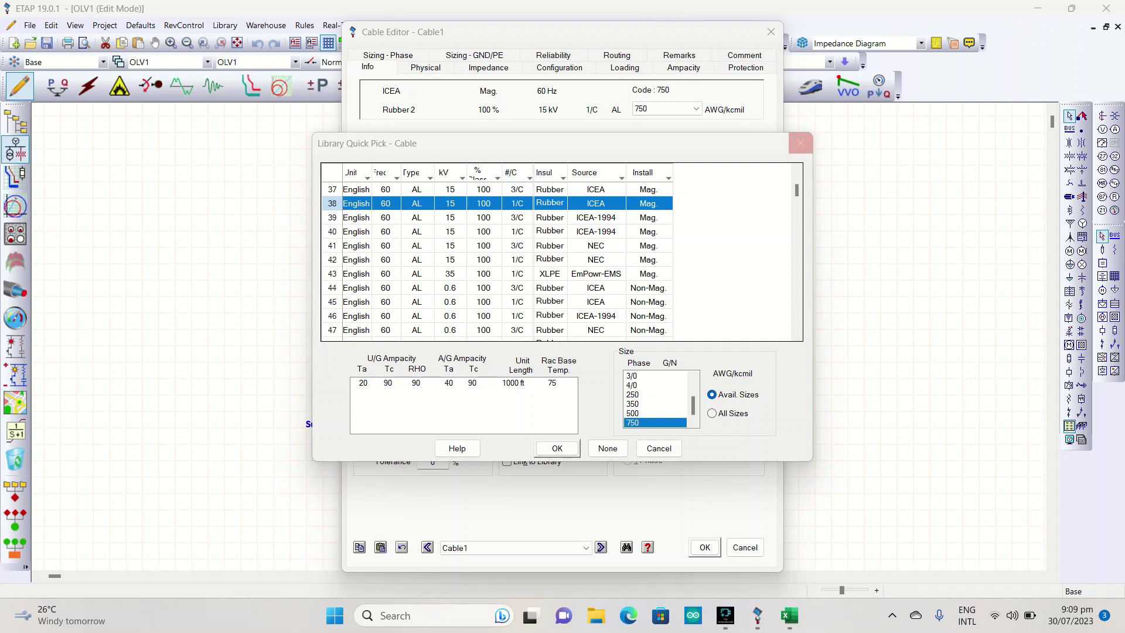
key("Return")
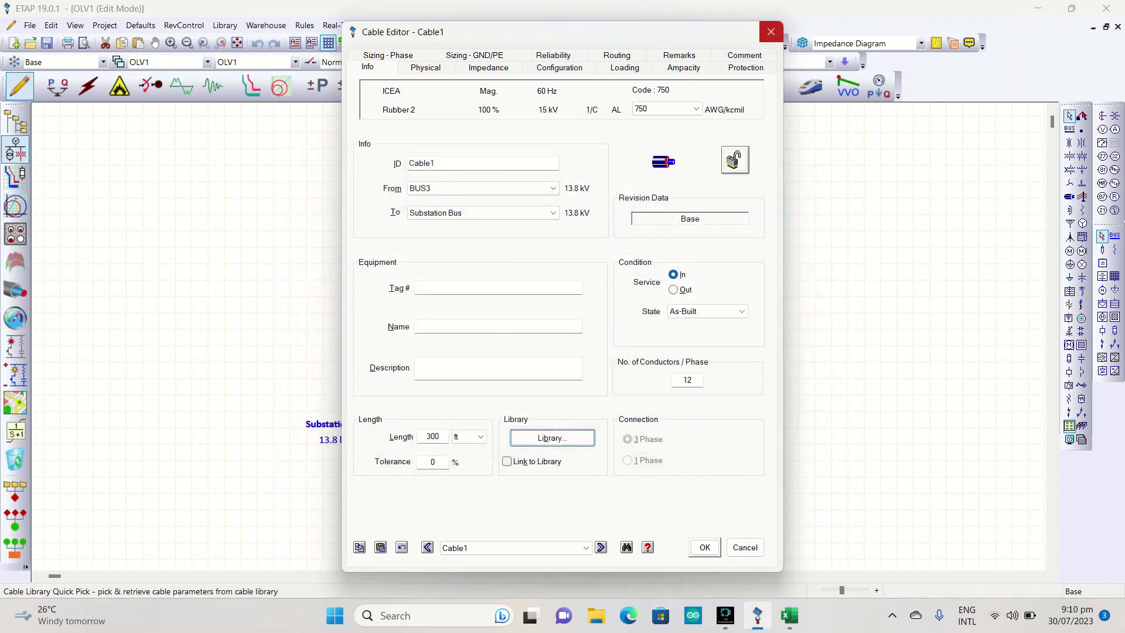
left_click(771, 32)
- Compare Feeder1 Load's nameplate voltage and power factor with the Feeder Loads sheet in Excel, and close the load's data
key("alt+Tab")
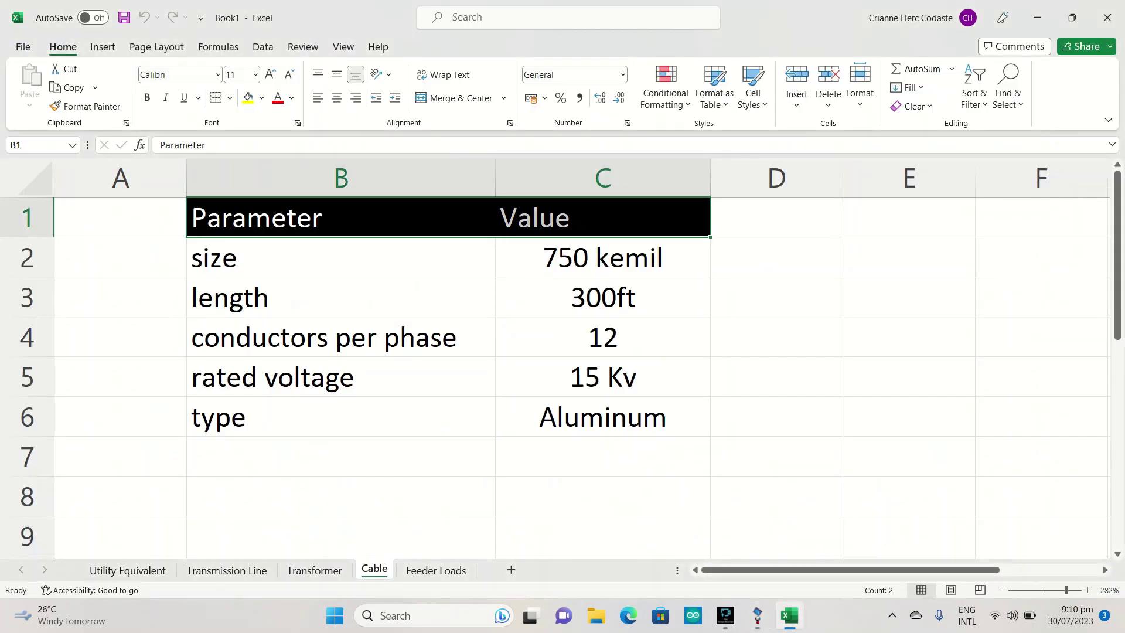
key("ctrl+Page_Down")
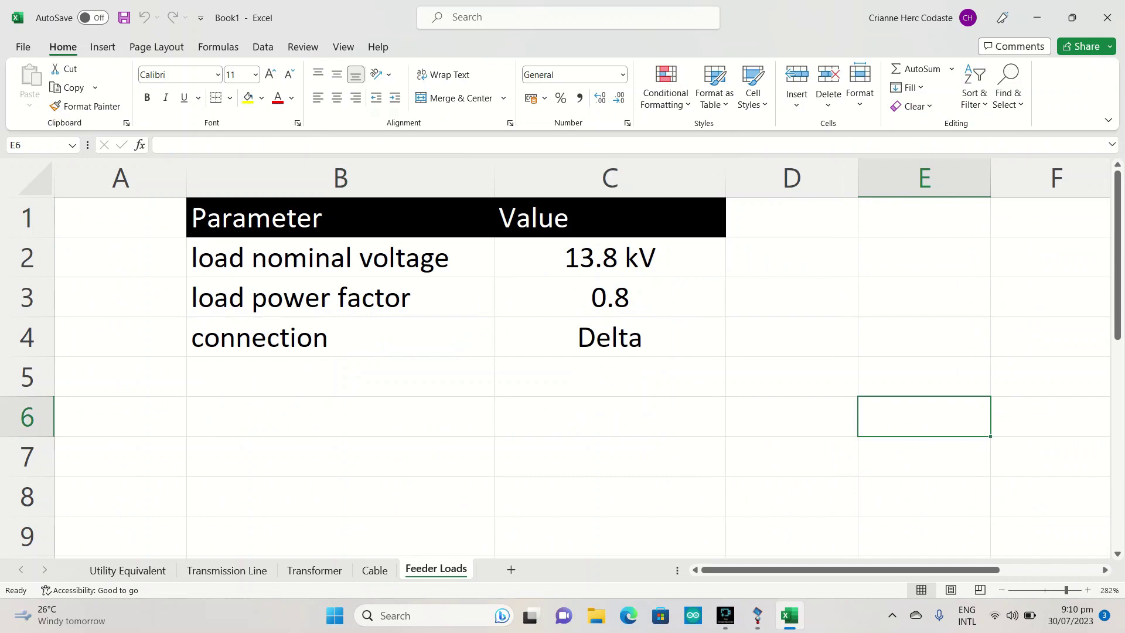
key("alt+Tab")
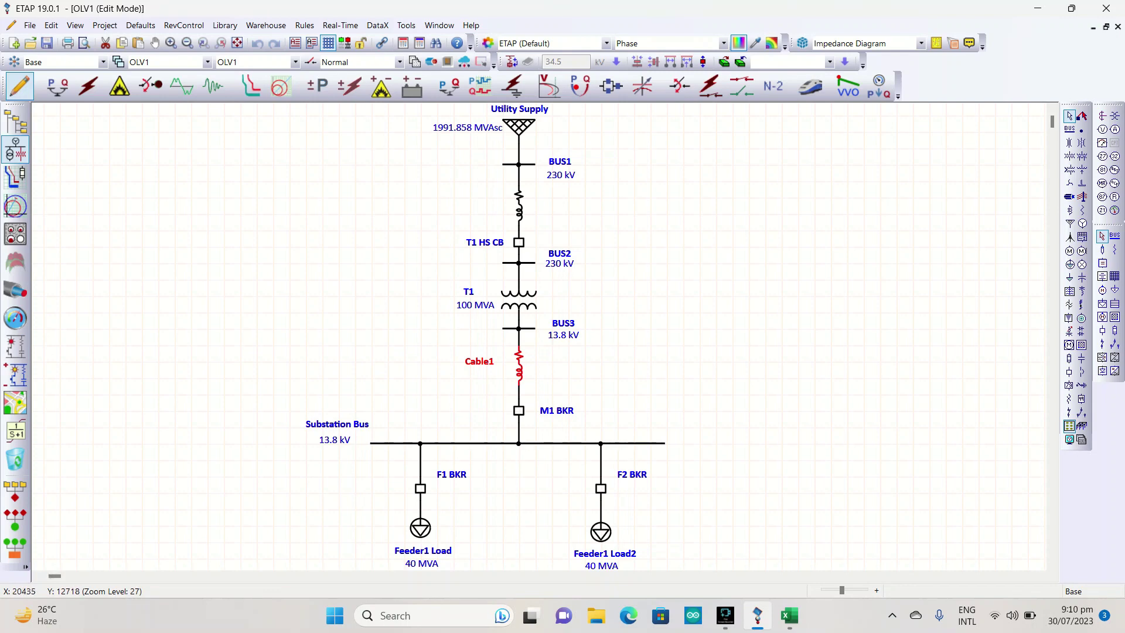
key("alt+Tab")
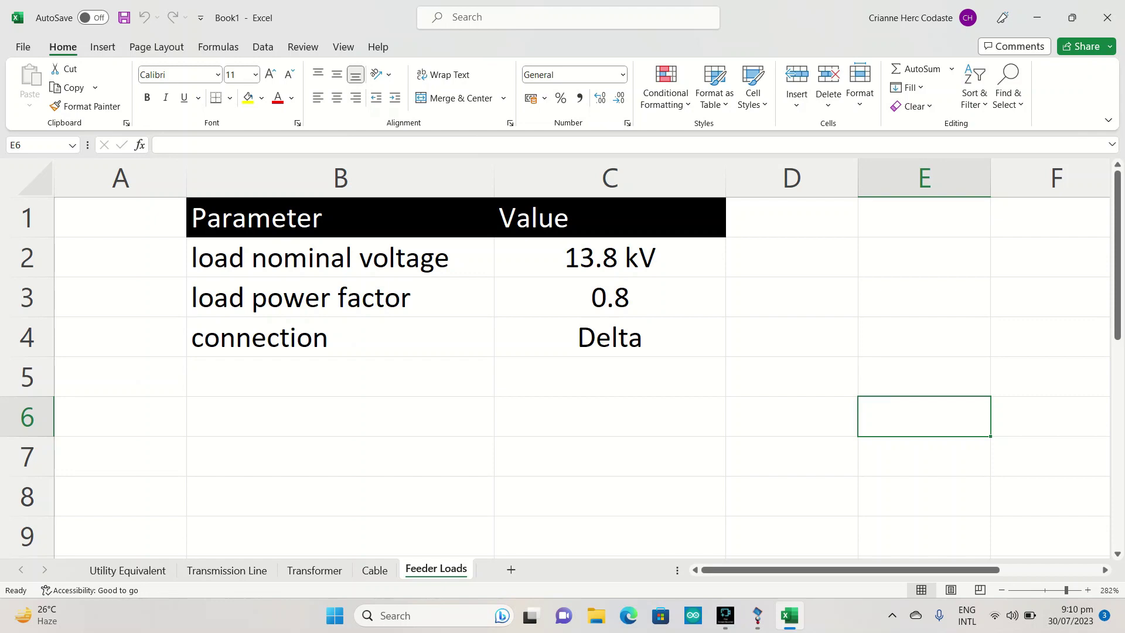
key("alt+Tab")
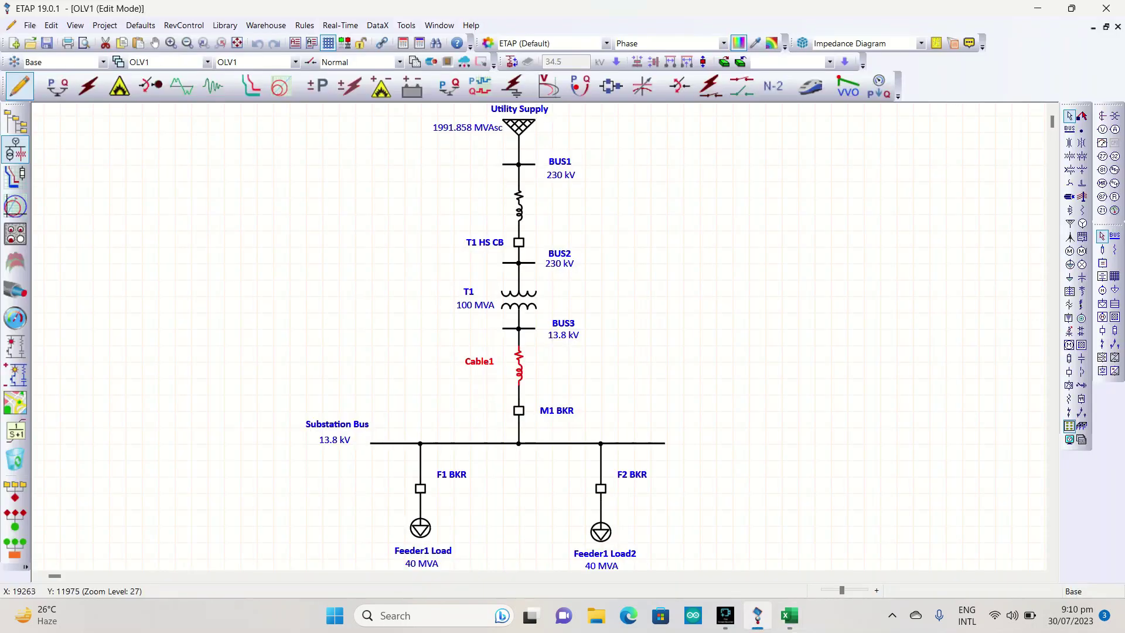
double_click(420, 528)
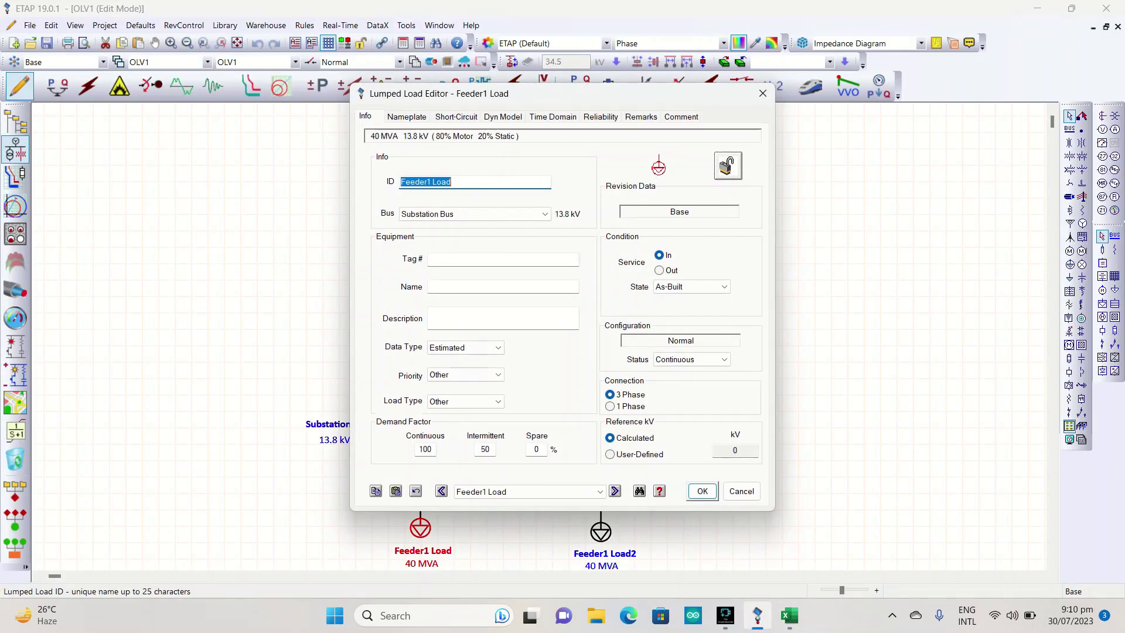
key("ctrl+Tab")
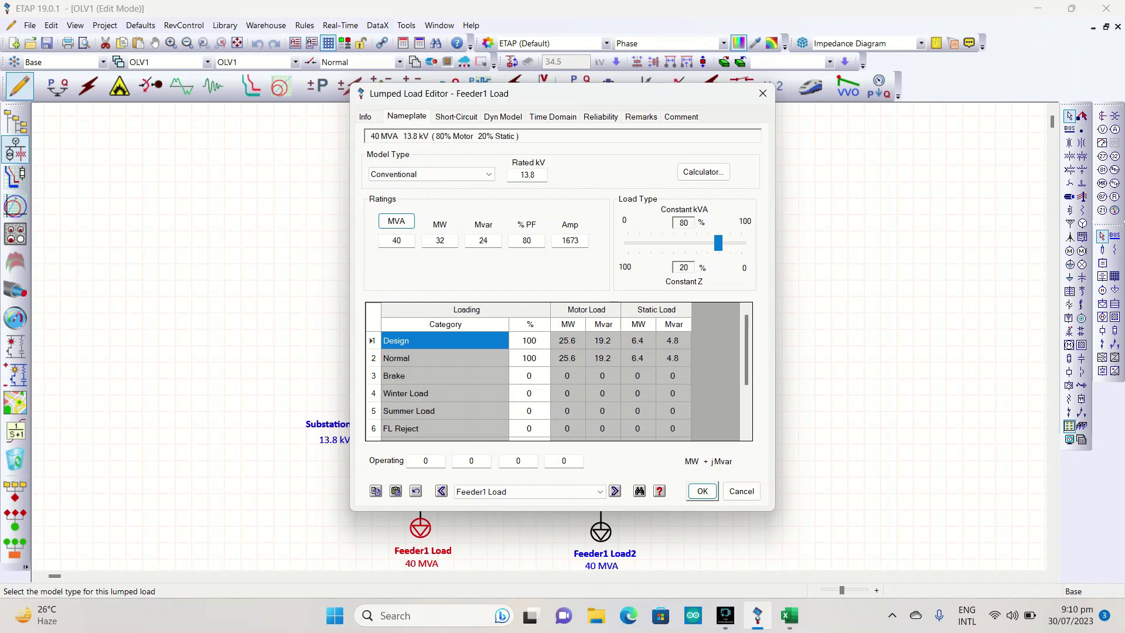
left_click(763, 93)
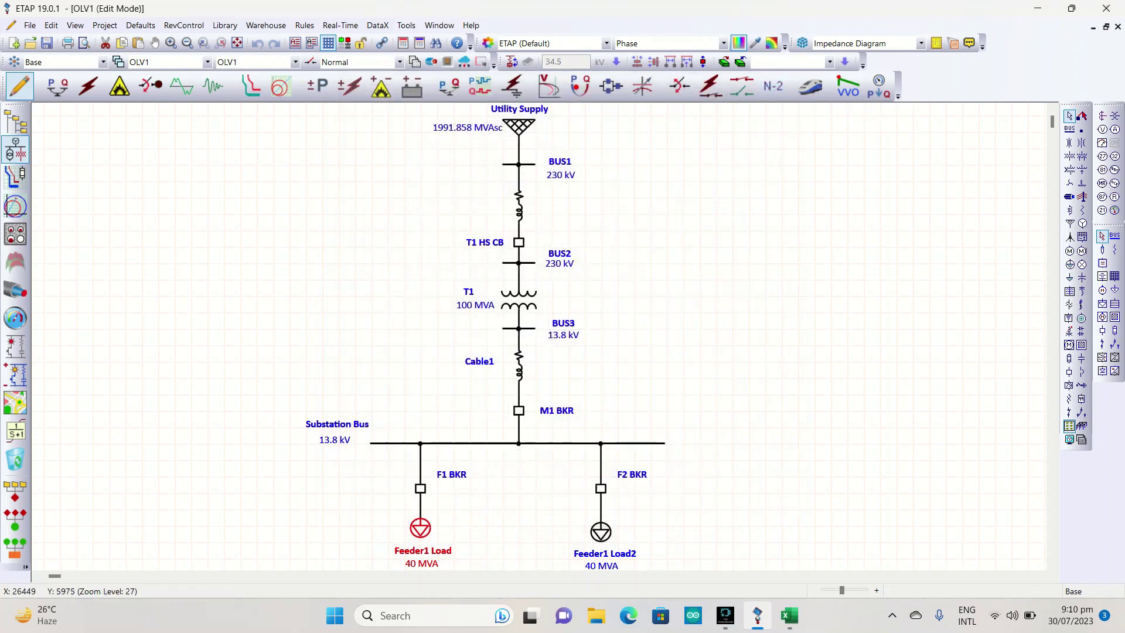
key("Escape")
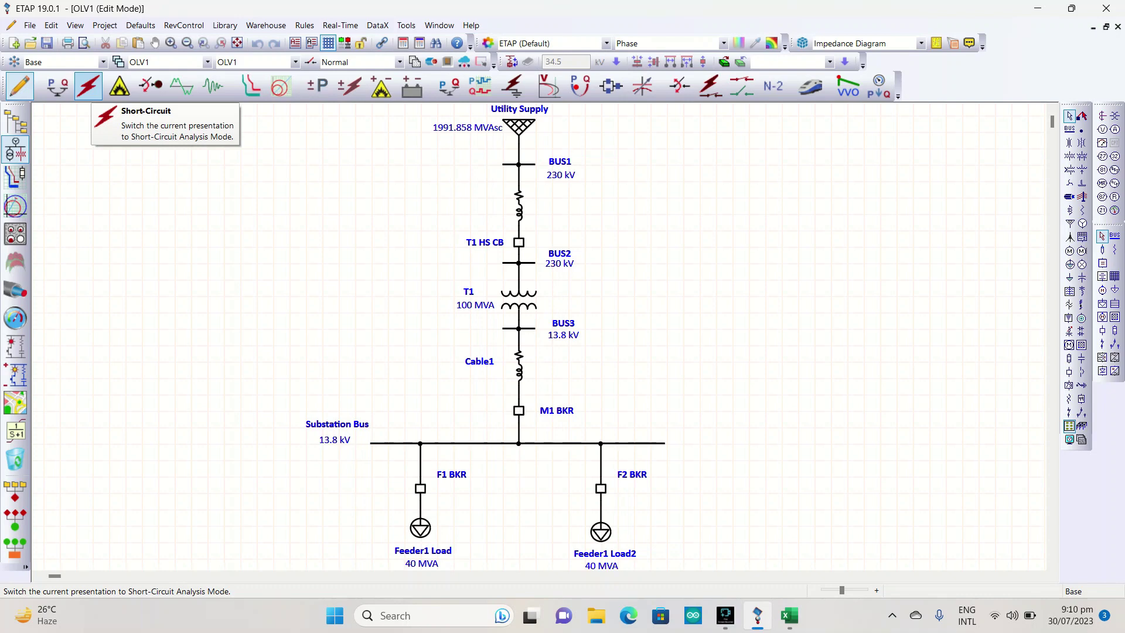
- In Short-Circuit Analysis mode, set study case SC to fault only BUS1 and run the maximum short-circuit calculation
left_click(88, 86)
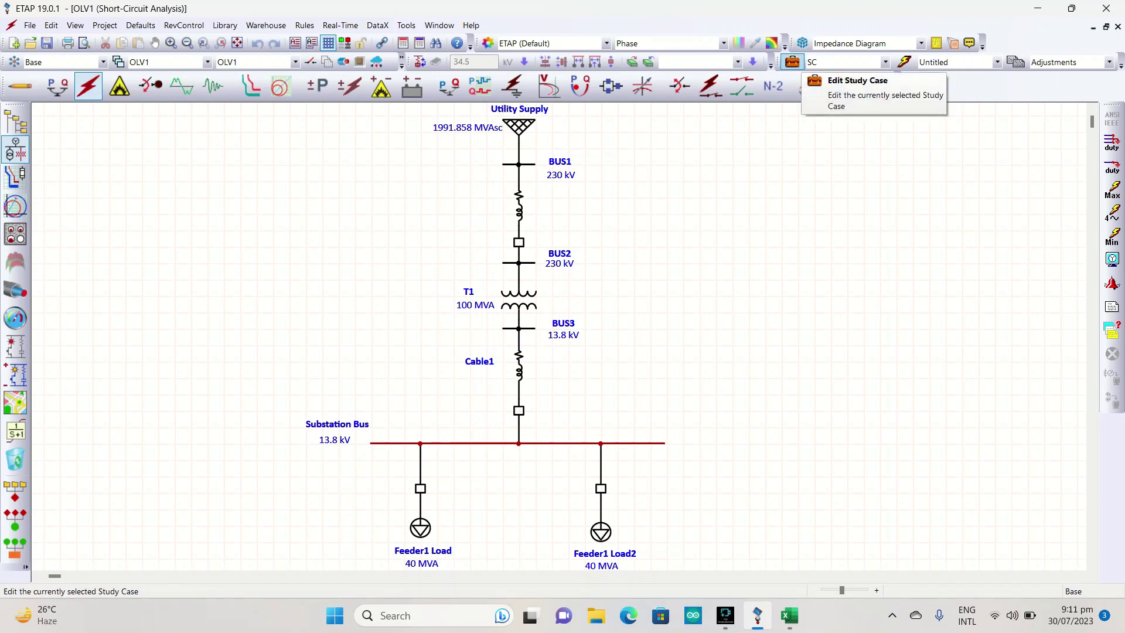
left_click(792, 62)
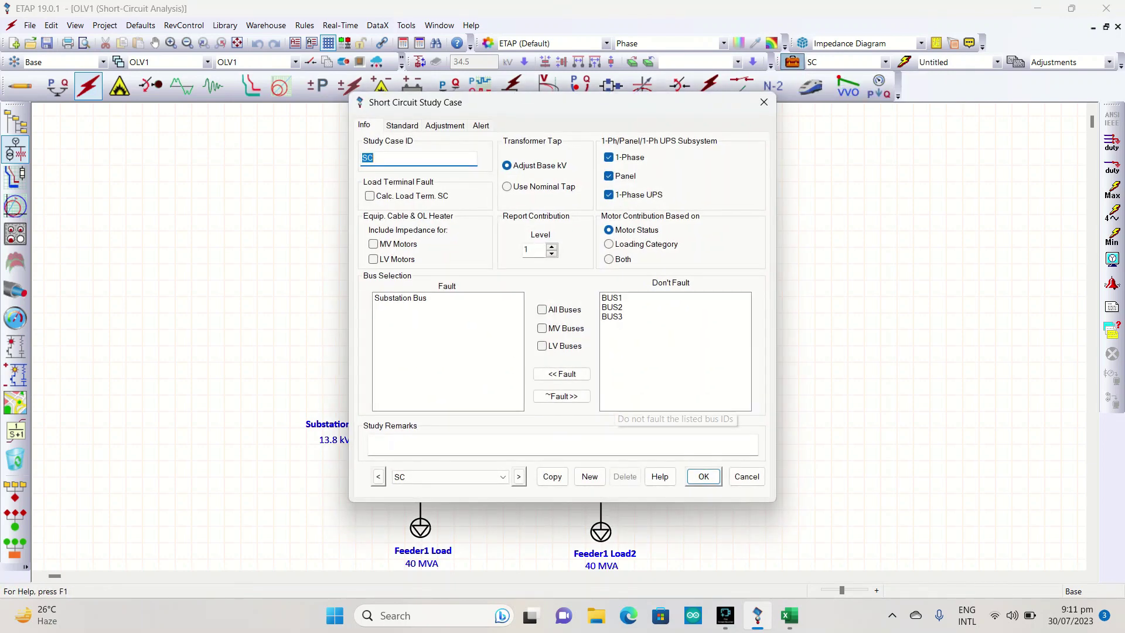
left_click(401, 297)
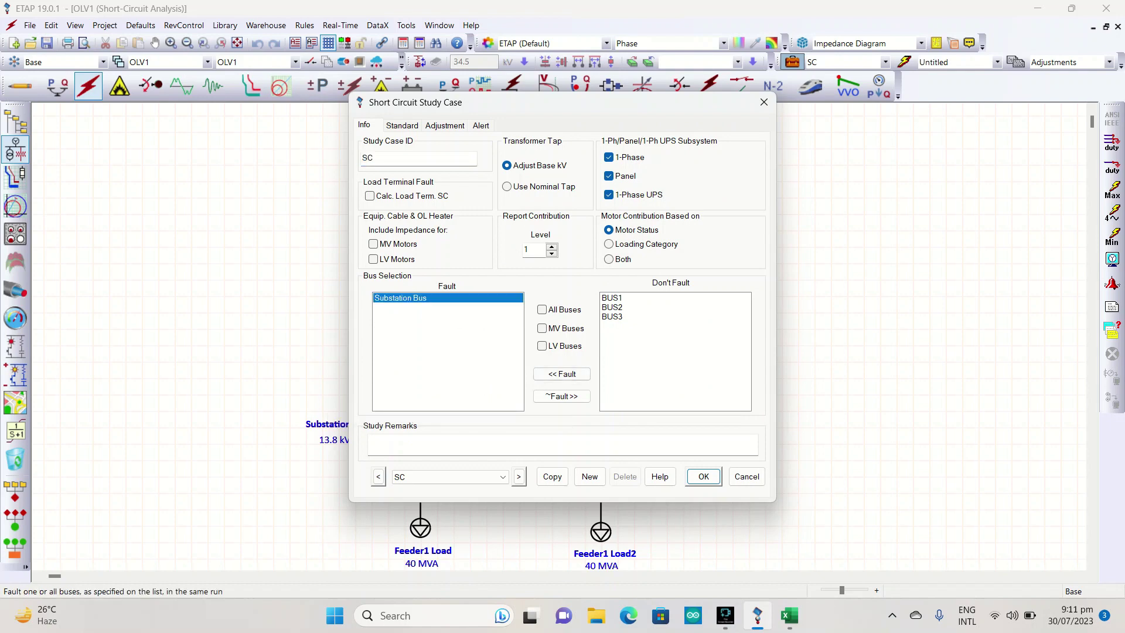
left_click(561, 396)
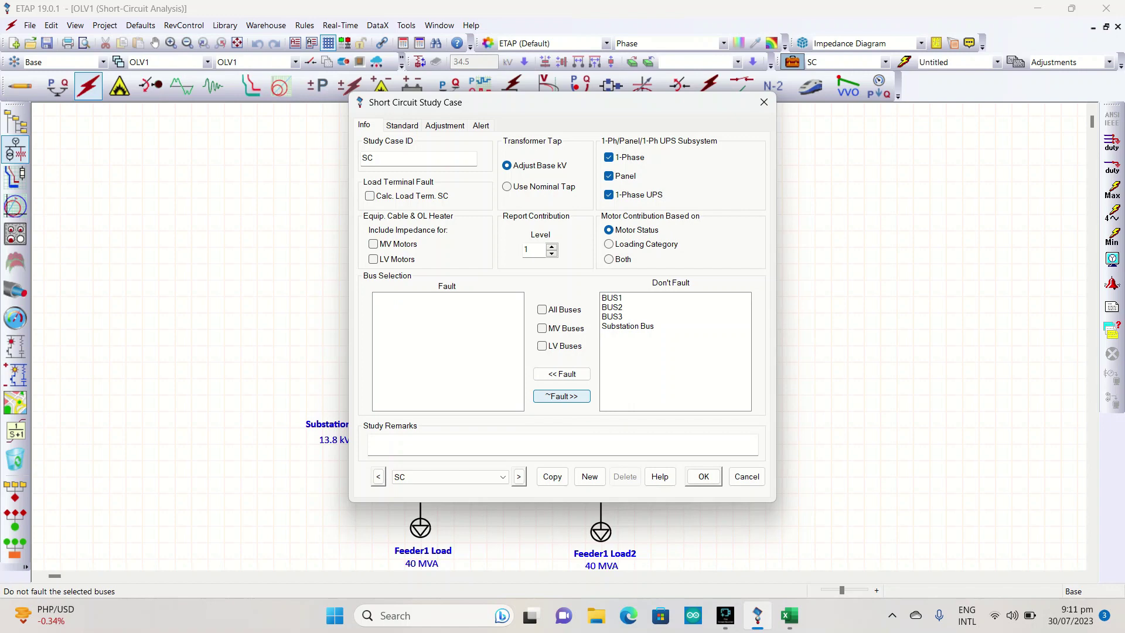
left_click(613, 298)
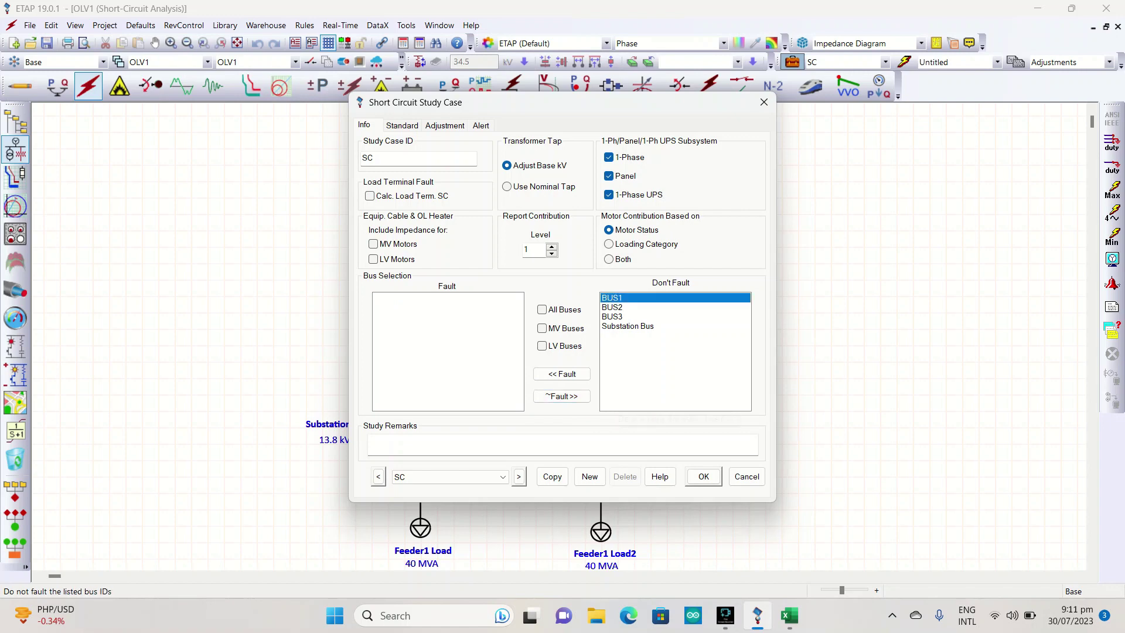
left_click(562, 373)
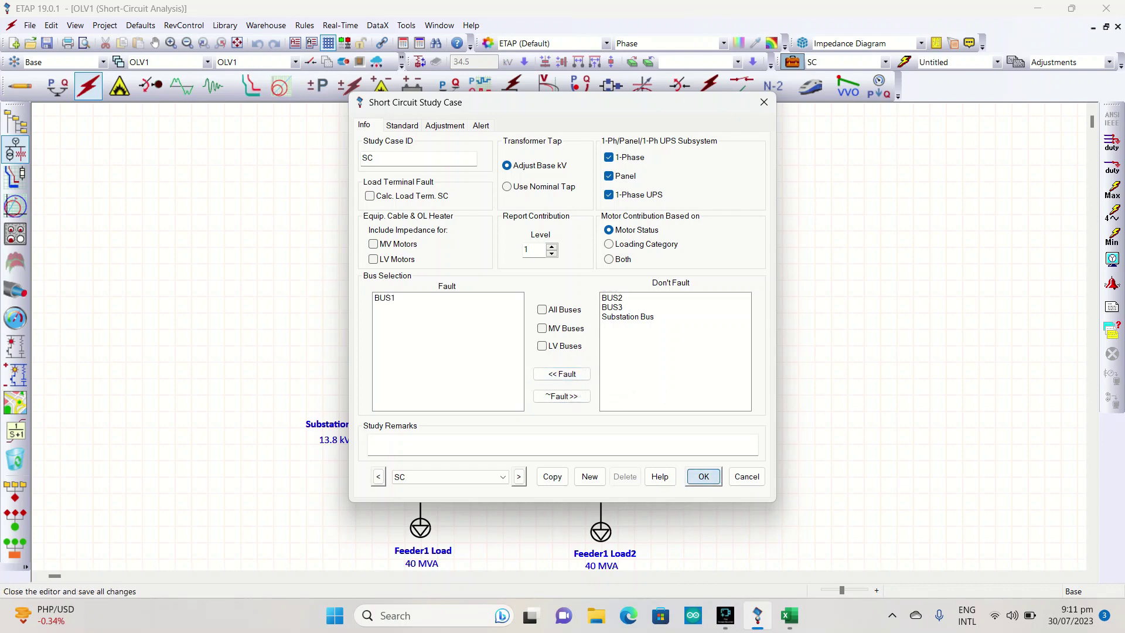
left_click(703, 476)
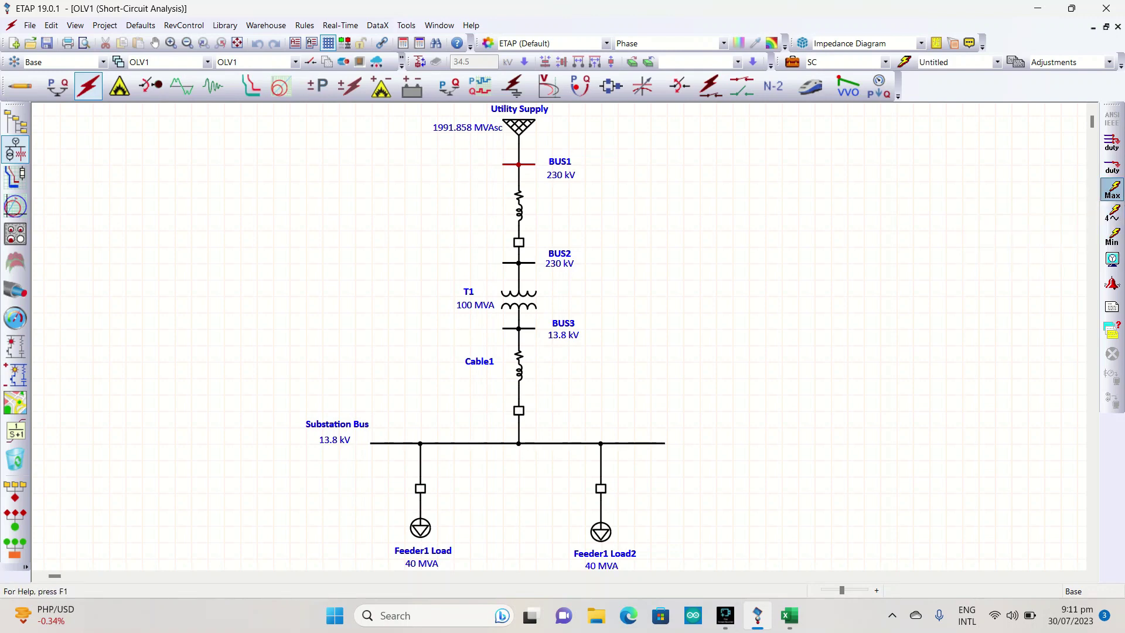
left_click(1111, 189)
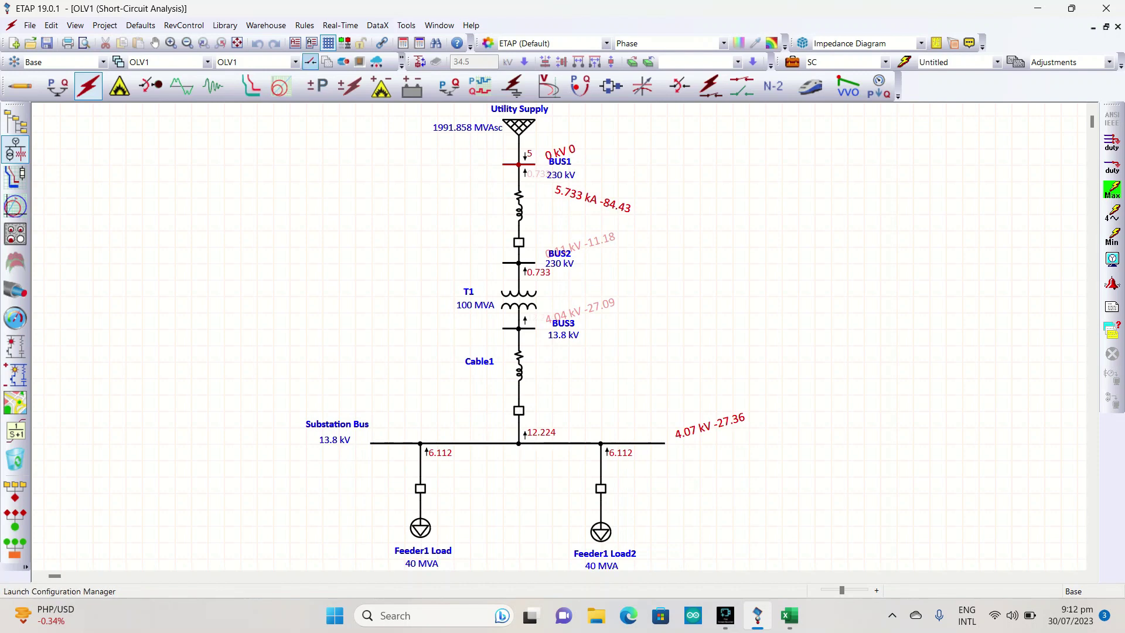
- Add Substation Bus to the faulted buses of study case SC and rerun the maximum short-circuit calculation
left_click(792, 62)
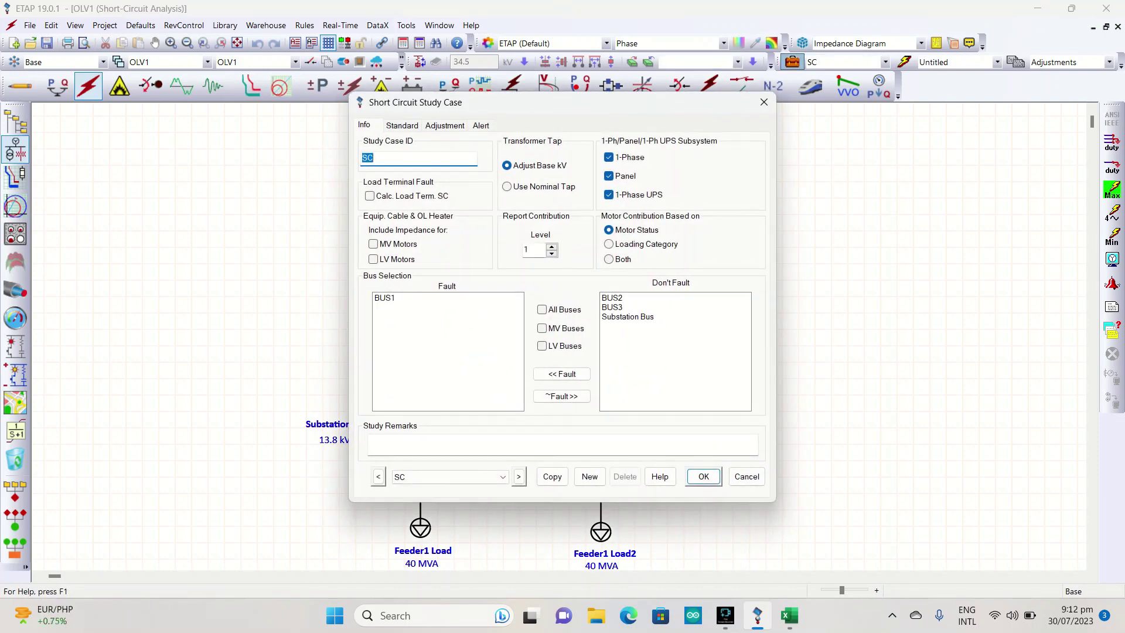
left_click(627, 317)
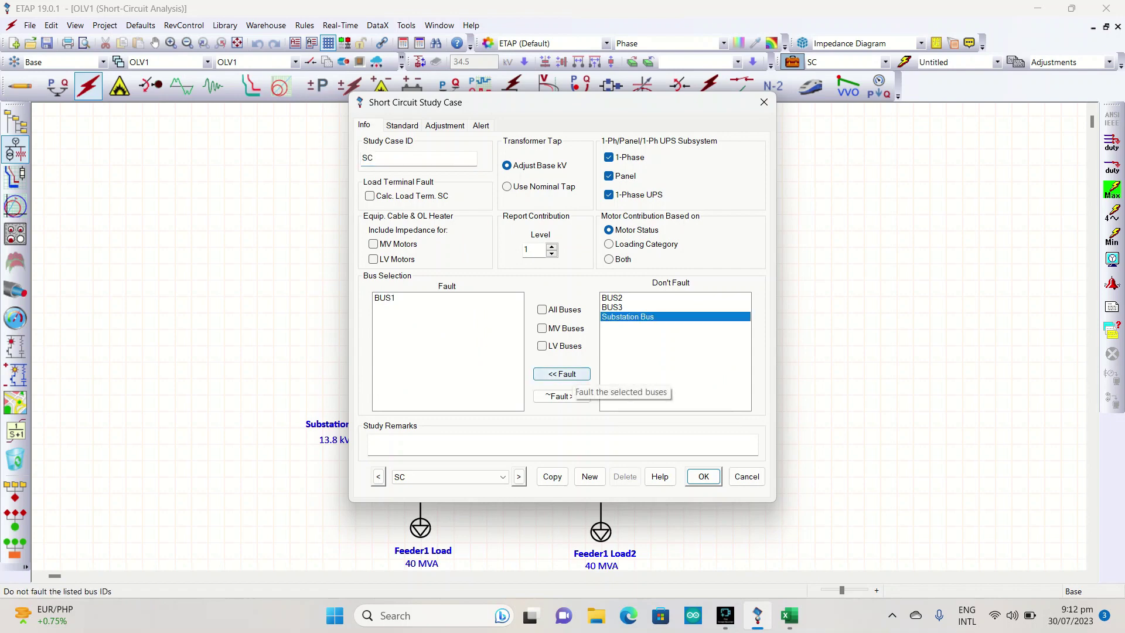
left_click(566, 375)
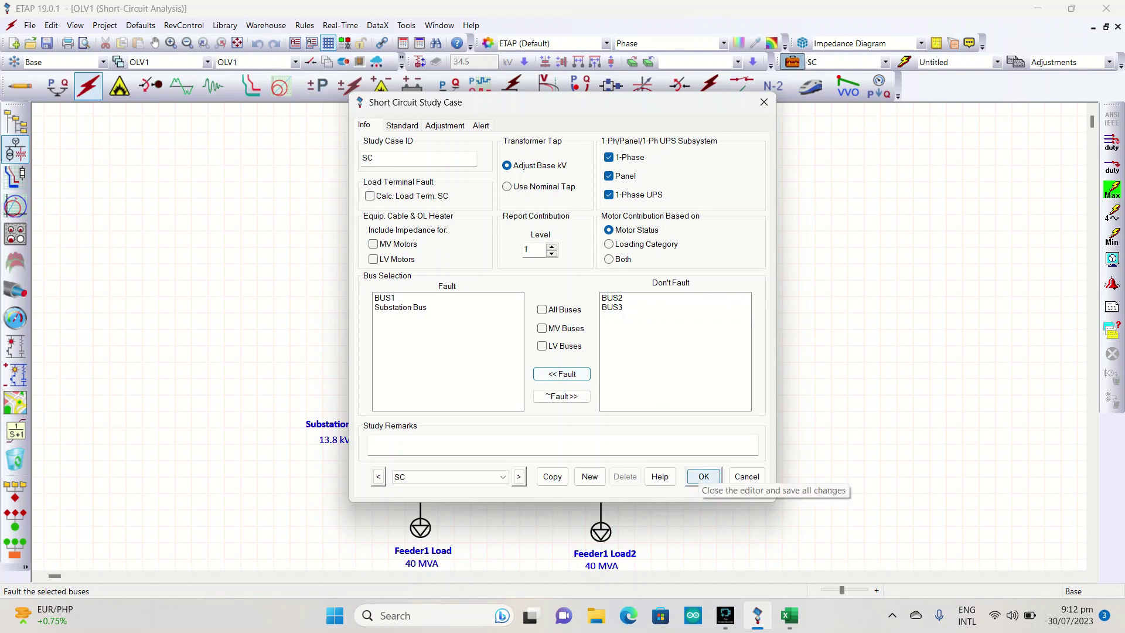
left_click(704, 477)
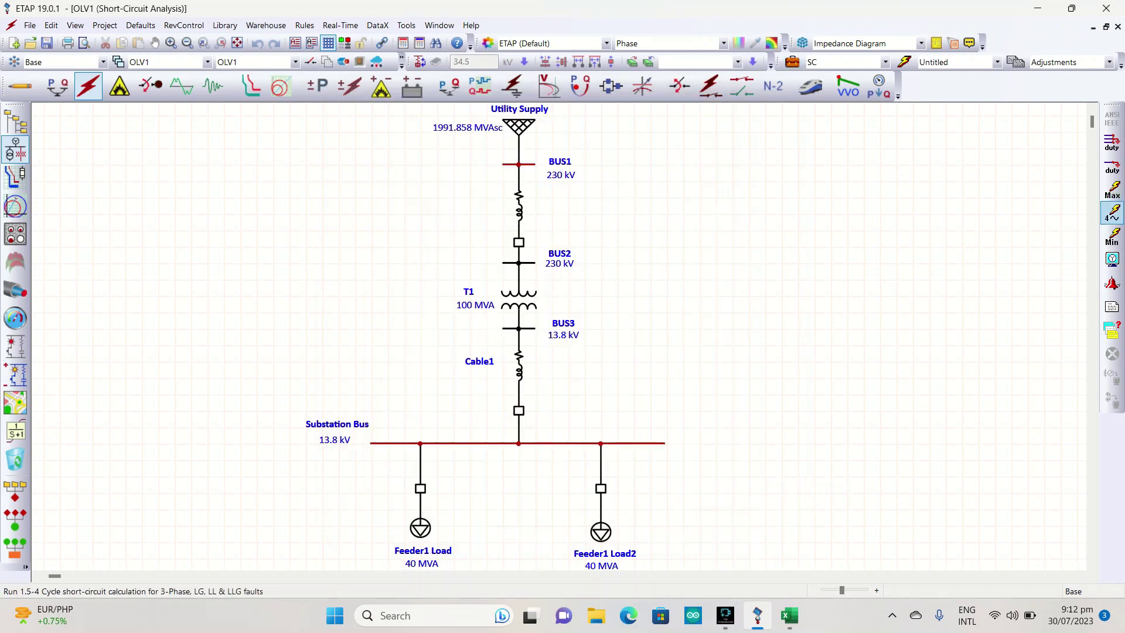
left_click(1112, 189)
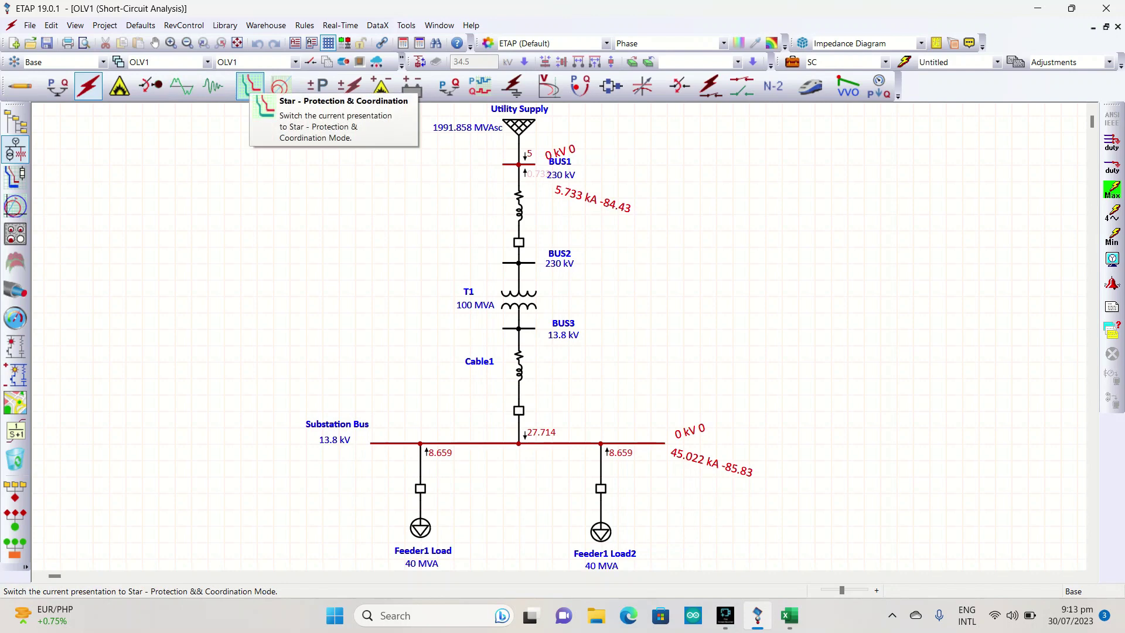
- View the one-line diagram in Star - Protection & Coordination mode and return to Edit Mode
left_click(250, 86)
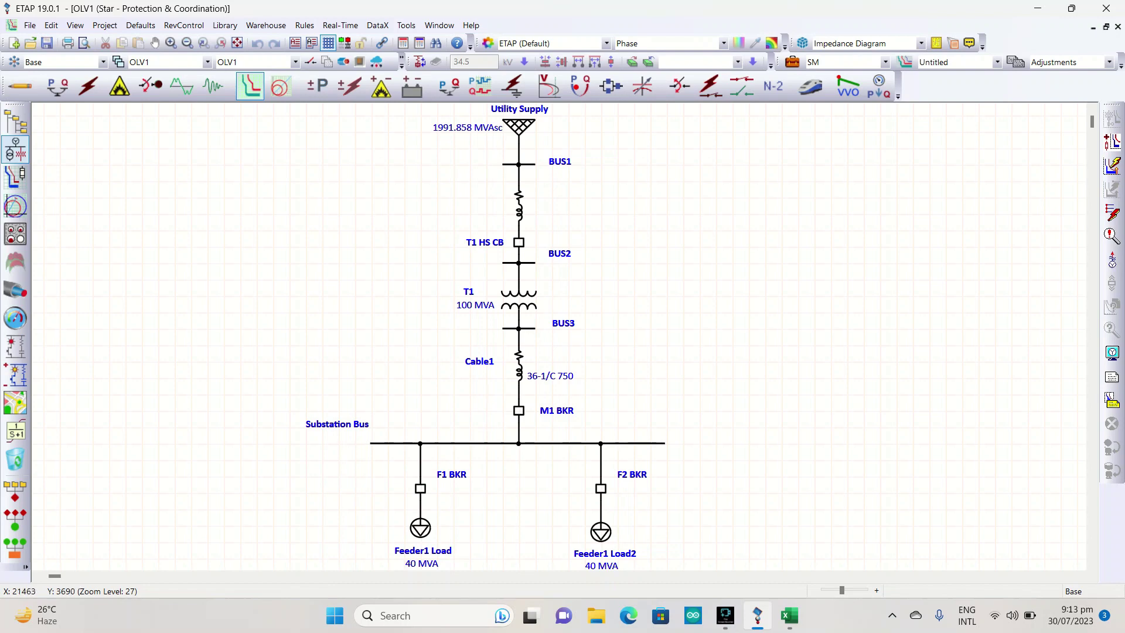
left_click(20, 86)
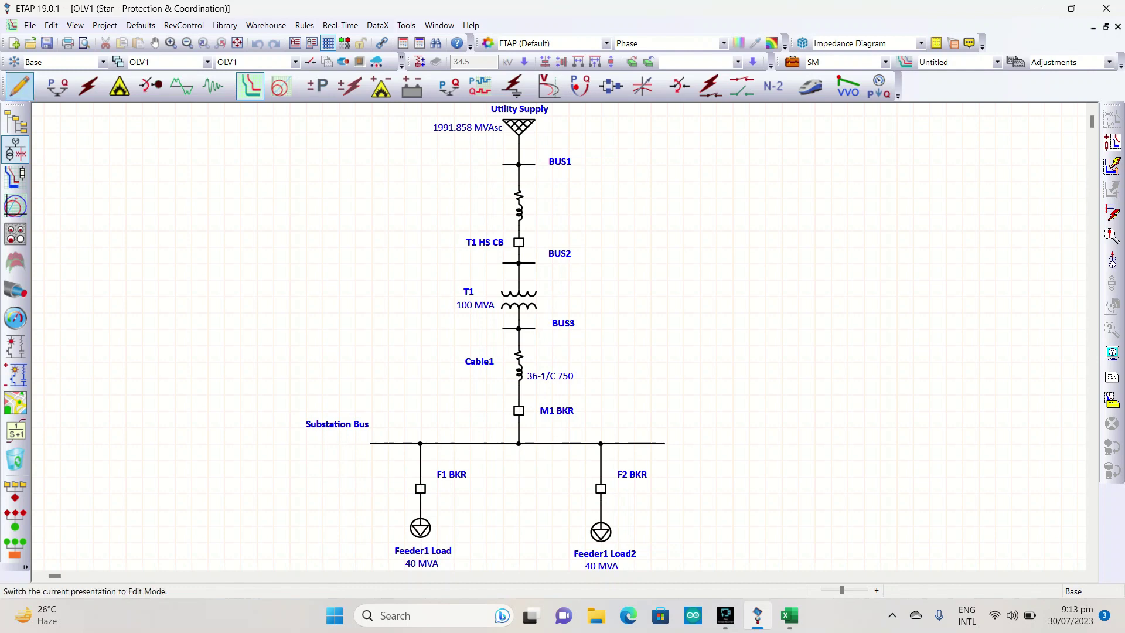
left_click(19, 86)
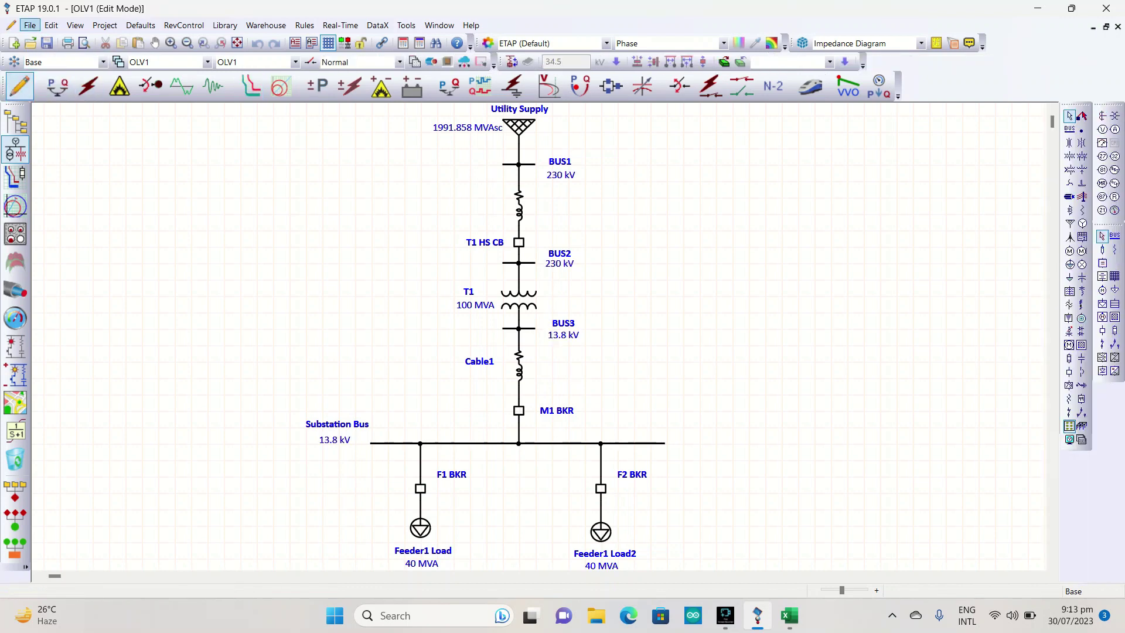
- Open the relay_substation project from the summer folder, saving the current project's changes, and log on with Project Editor access
left_click(30, 25)
key("Down")
key("Return")
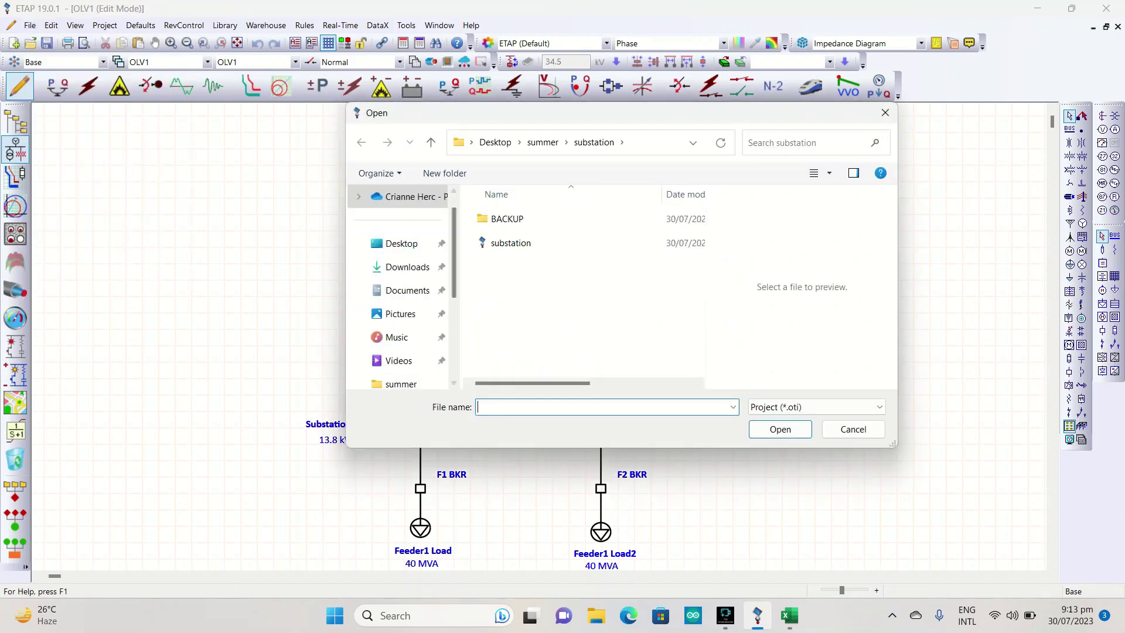
left_click(543, 143)
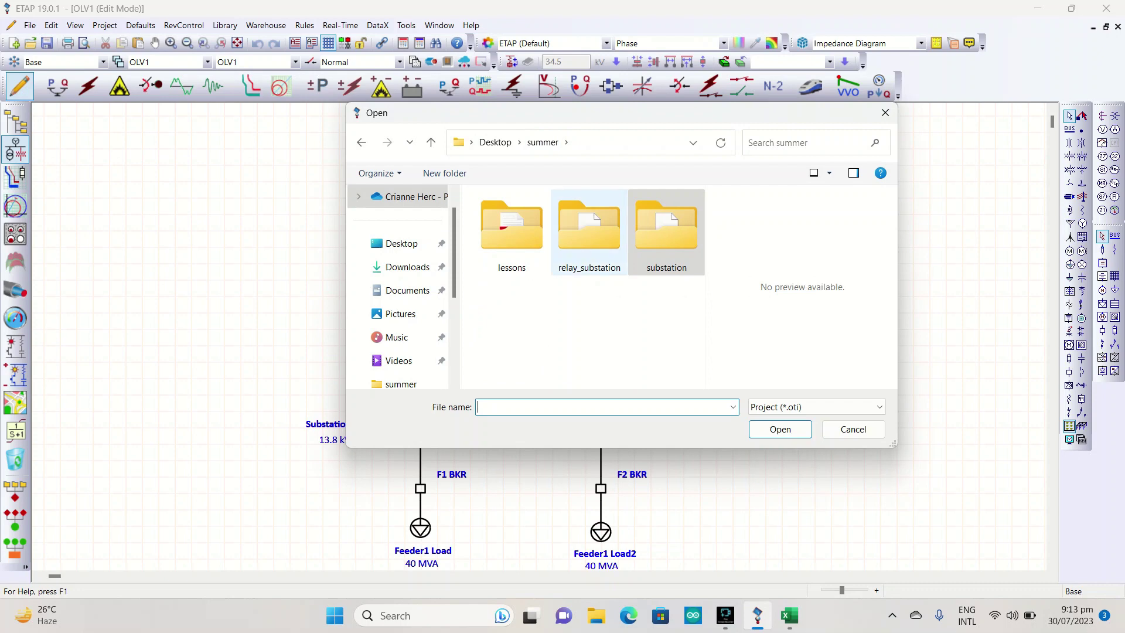
double_click(589, 235)
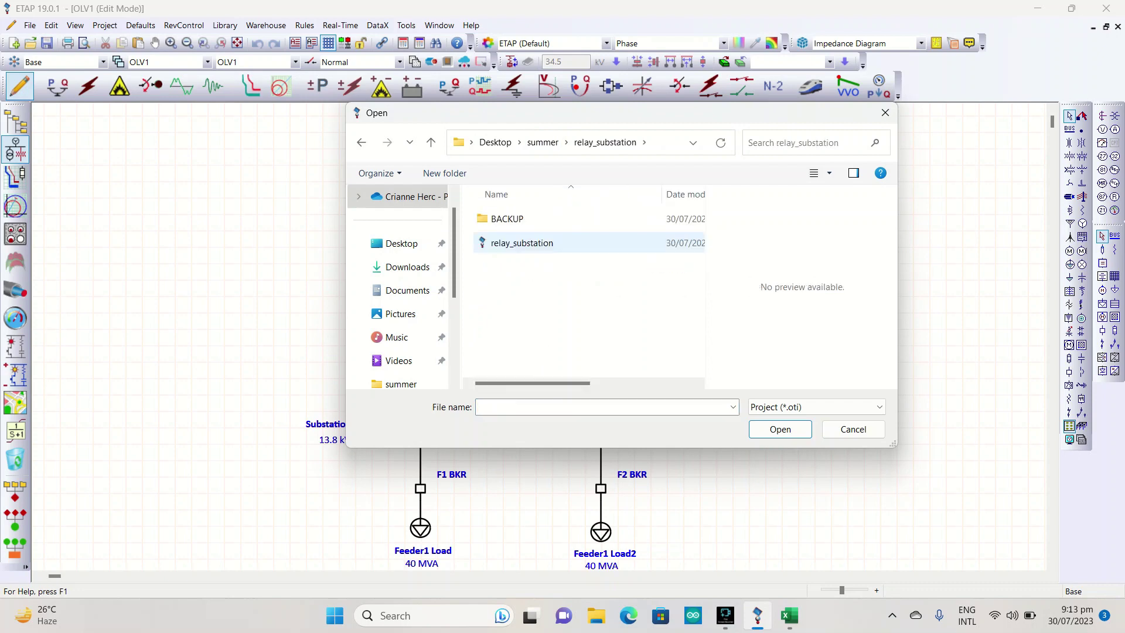
double_click(530, 242)
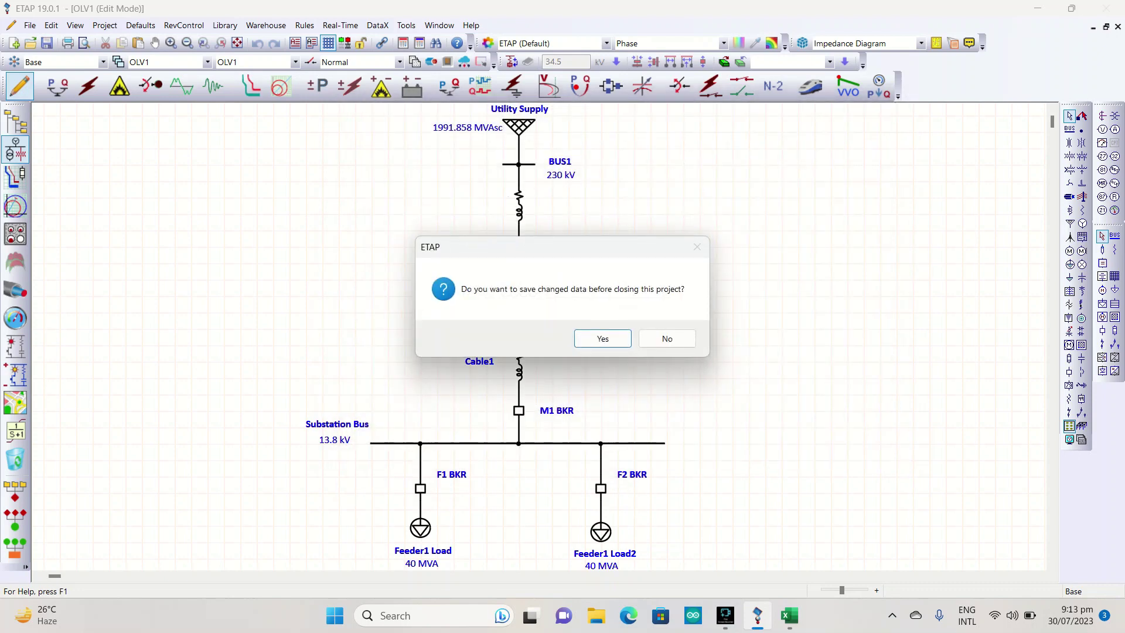
key("Return")
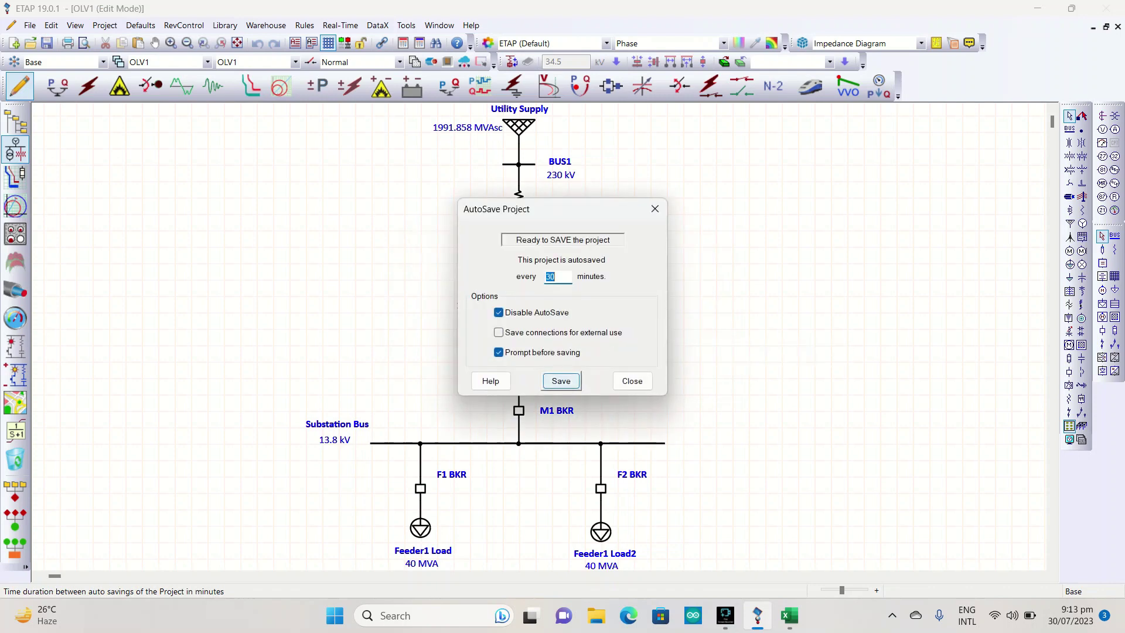
key("Return")
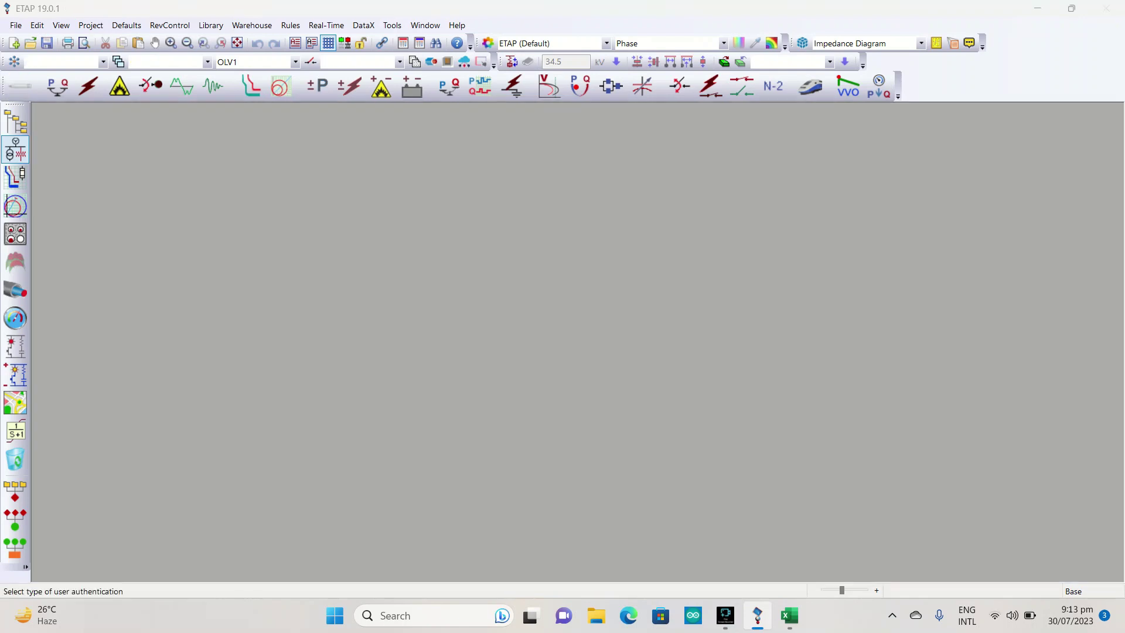
left_click(565, 418)
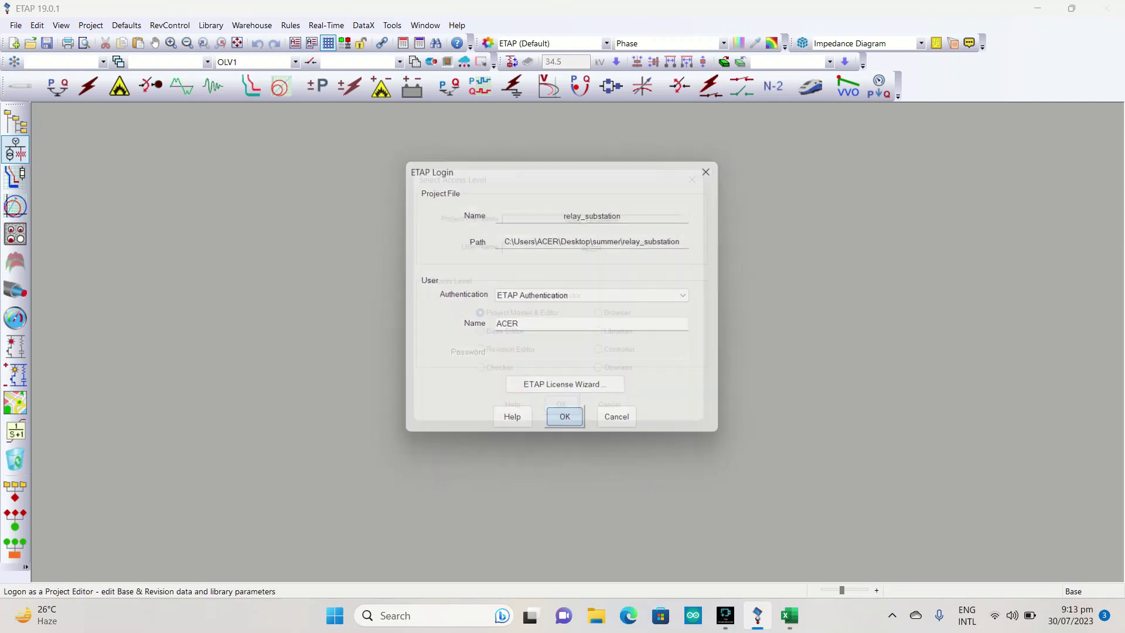
left_click(565, 416)
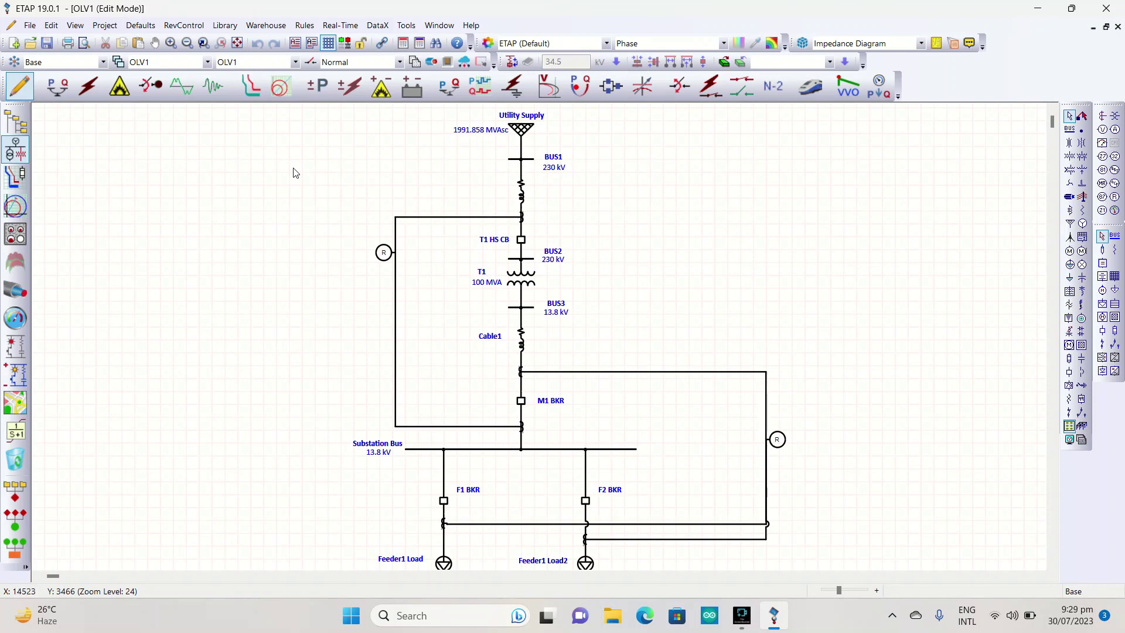
- In Star - Protection & Coordination mode, simulate a fault between T1 and BUS3 and display the sequence-of-operation events beside the diagram
left_click(252, 98)
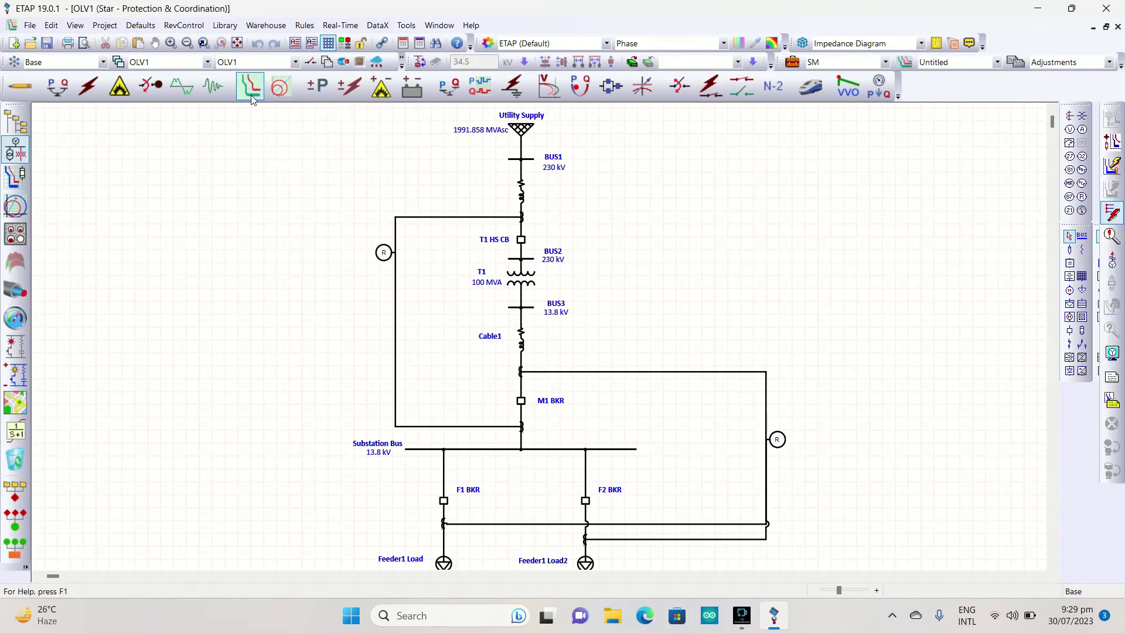
left_click(1111, 216)
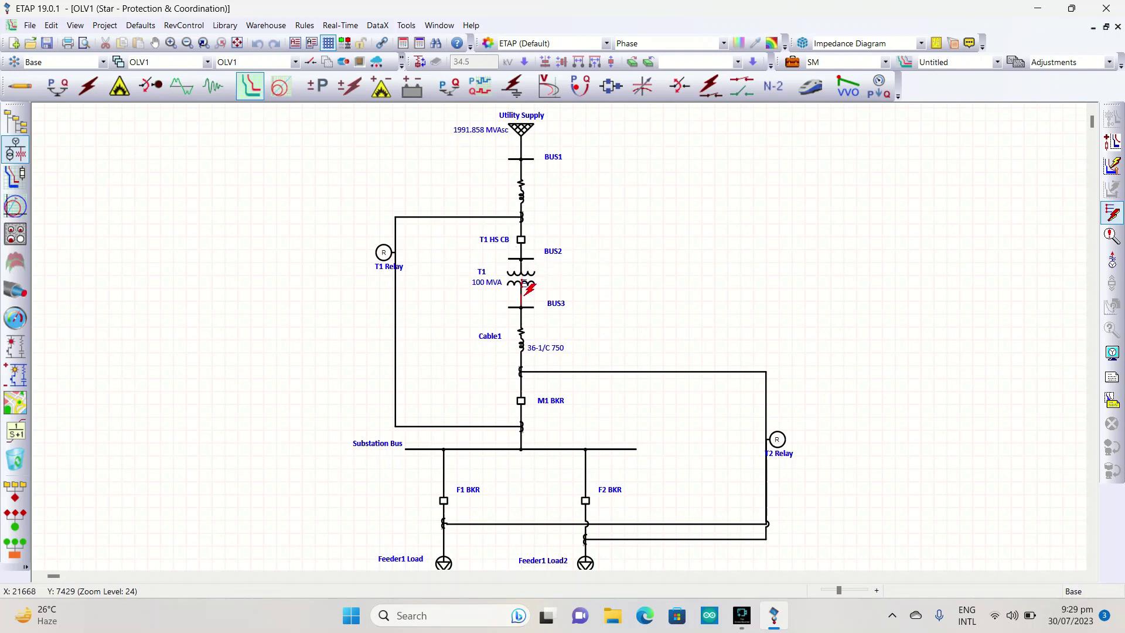
left_click(522, 292)
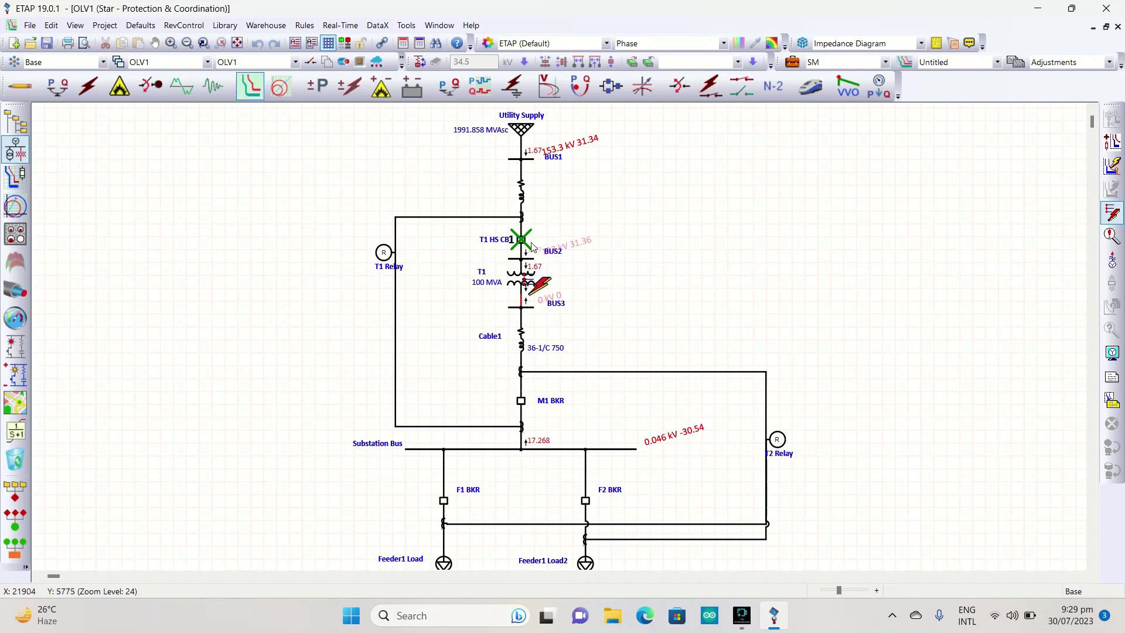
mouse_move(532, 247)
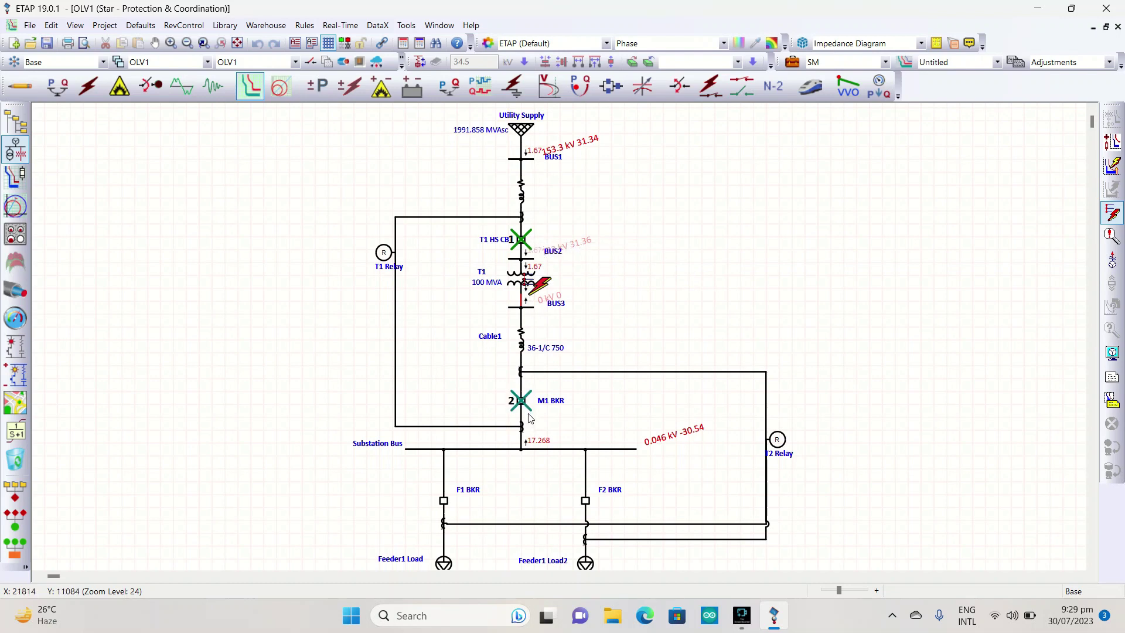
mouse_move(528, 406)
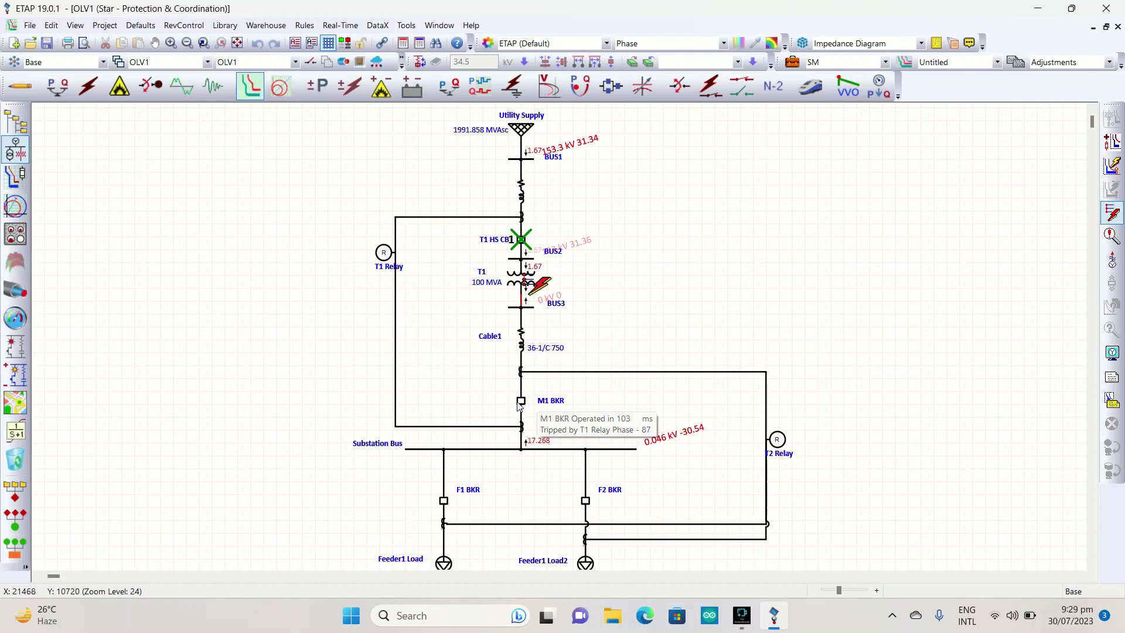
left_click(1111, 236)
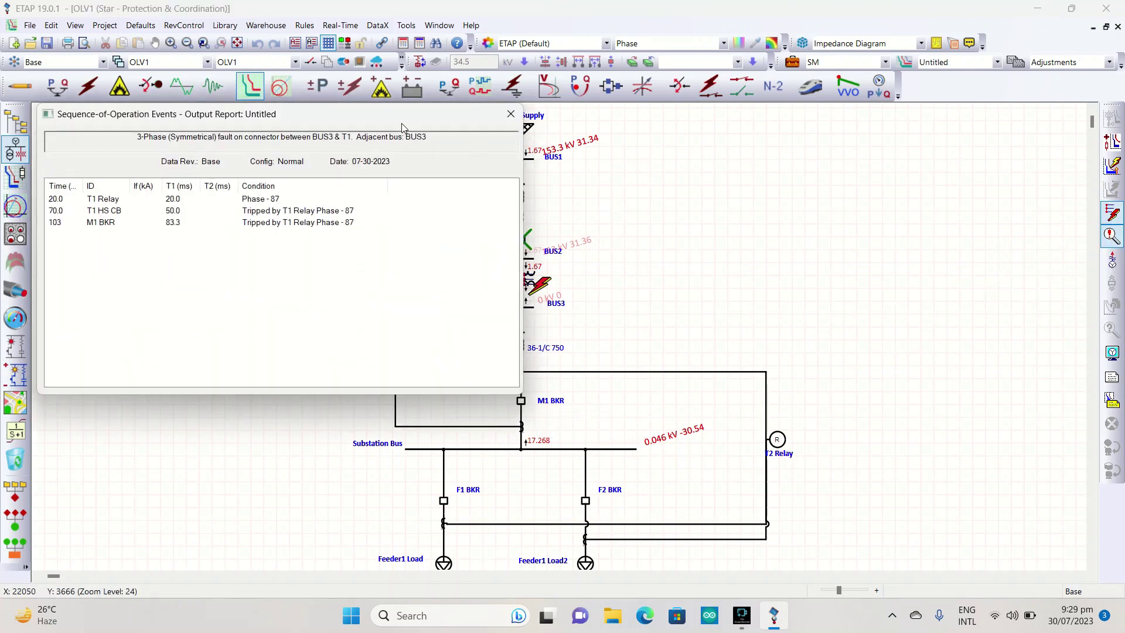
left_click_drag(391, 115, 963, 124)
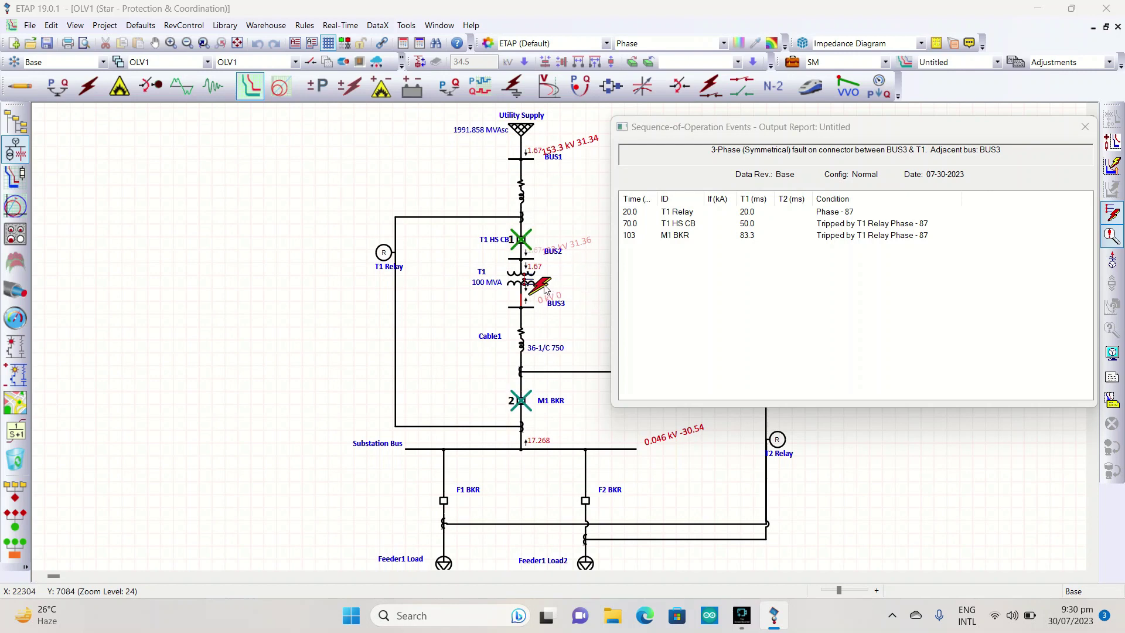
- Move the fault to the connector between Substation Bus and F2 BKR and review the breaker tripping sequence
left_click_drag(545, 288, 585, 470)
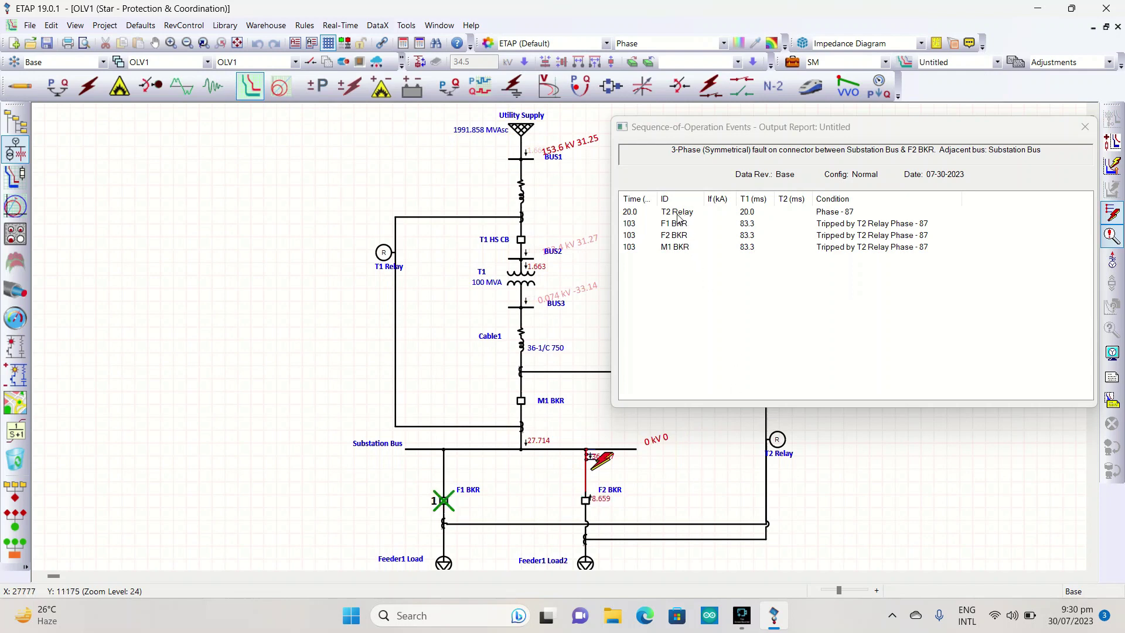
left_click_drag(897, 128, 891, 97)
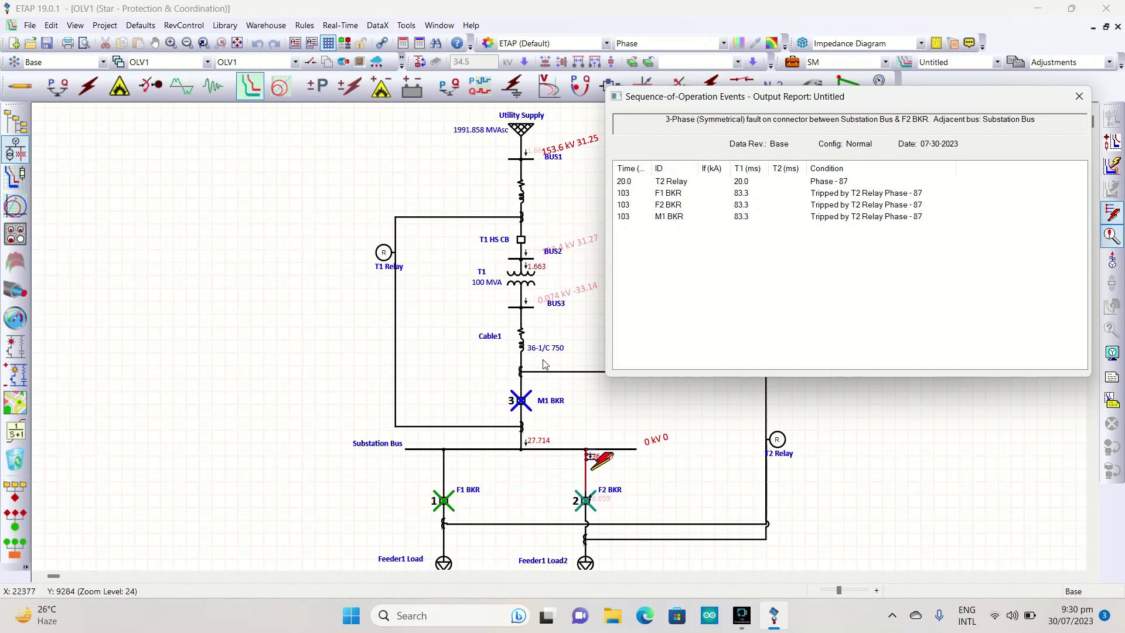
mouse_move(534, 394)
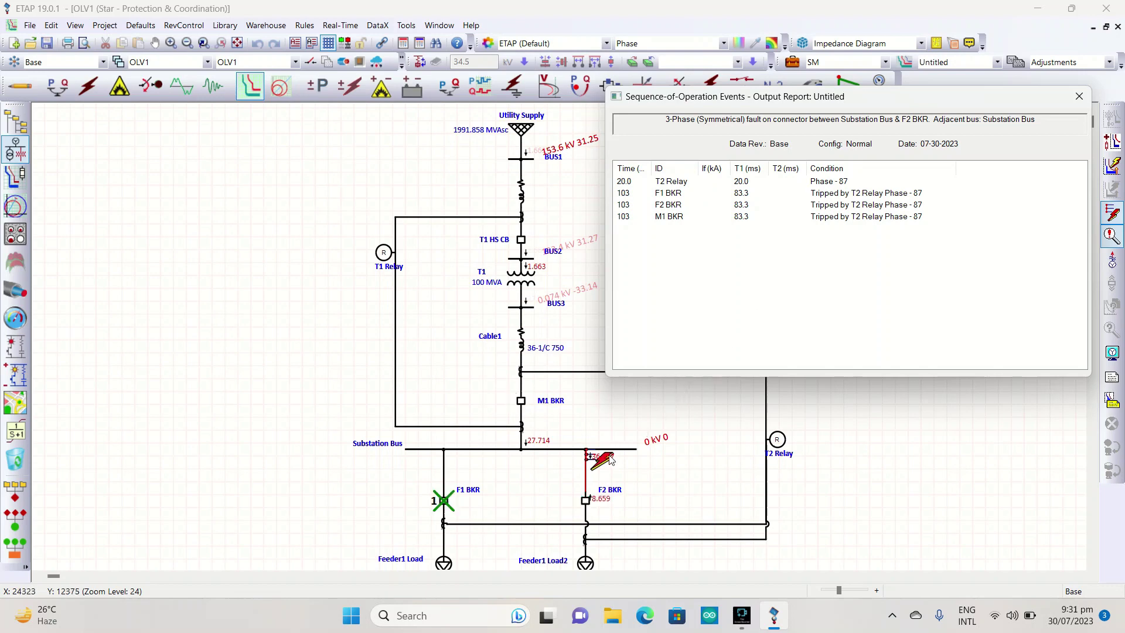
- Simulate the fault between CT7 and M1 BKR, and between BUS1 and Line1
mouse_move(599, 460)
left_mouse_down()
mouse_move(564, 385)
mouse_move(521, 389)
left_mouse_up()
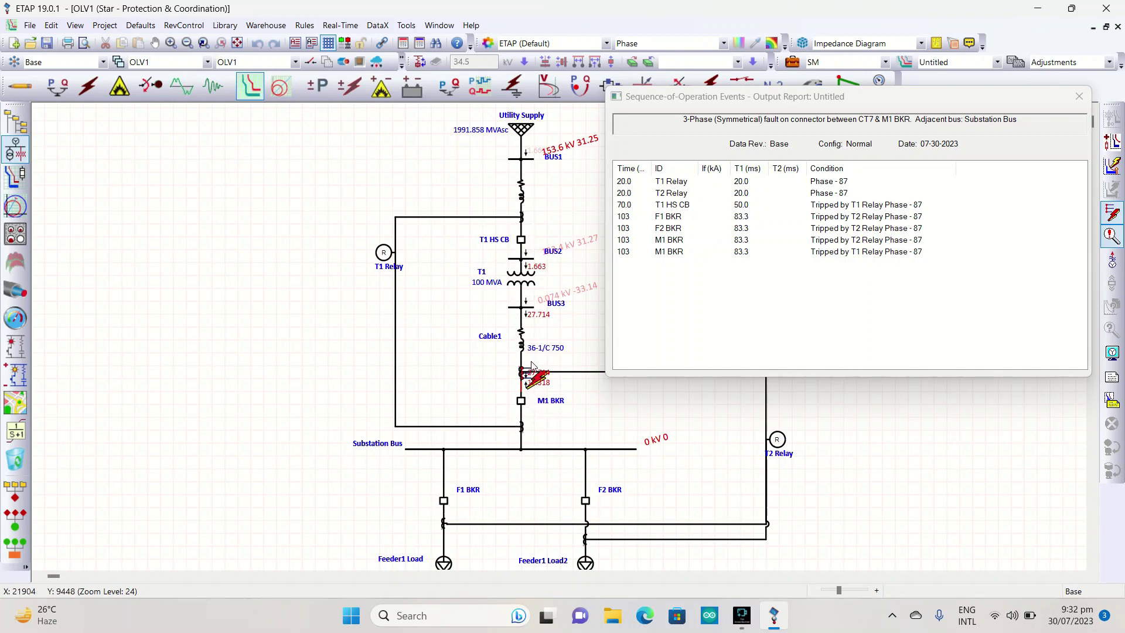
left_click_drag(538, 381, 519, 172)
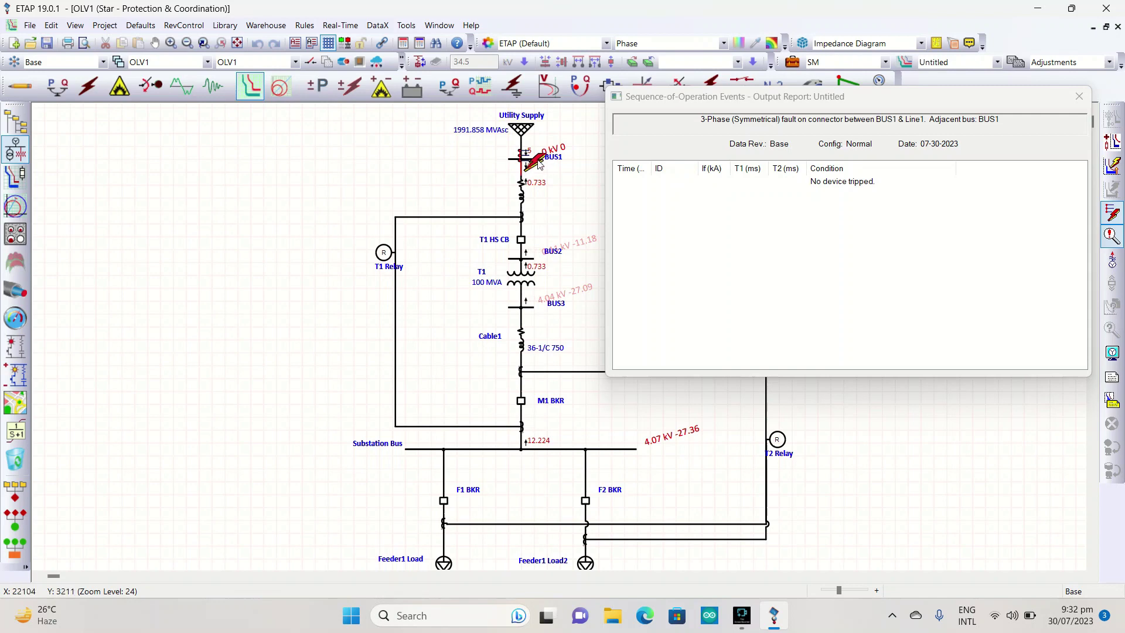
- Simulate the fault between BUS3 and Cable1, and again between Substation Bus and F2 BKR
mouse_move(537, 164)
left_mouse_down()
mouse_move(486, 548)
mouse_move(539, 321)
mouse_move(528, 310)
mouse_move(520, 319)
left_mouse_up()
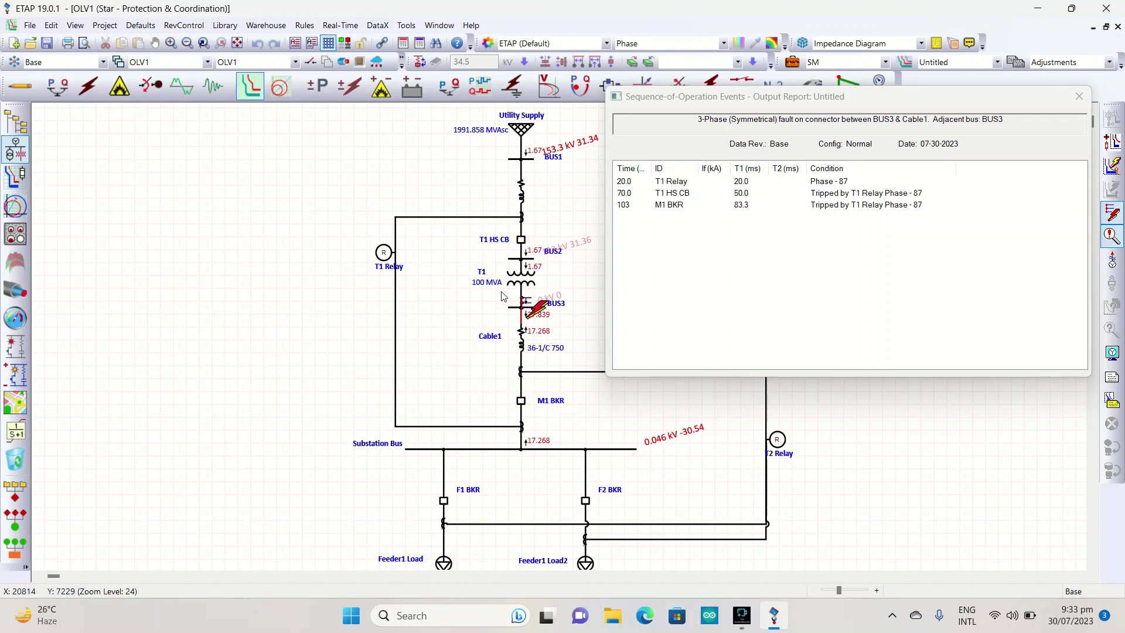
left_click(538, 313)
left_click_drag(537, 312, 584, 473)
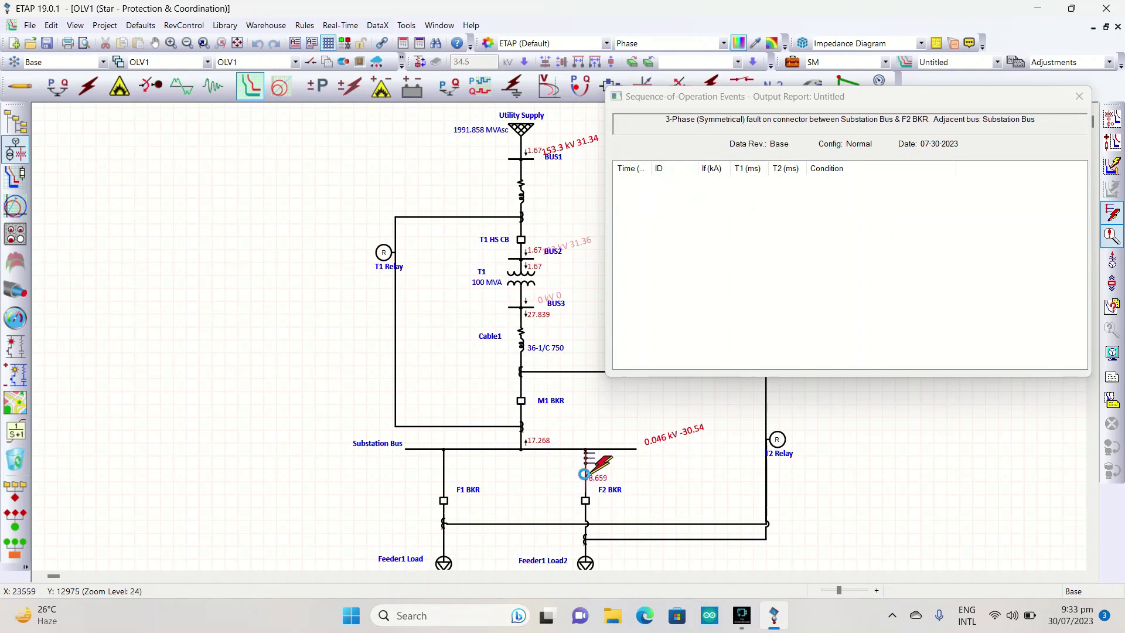